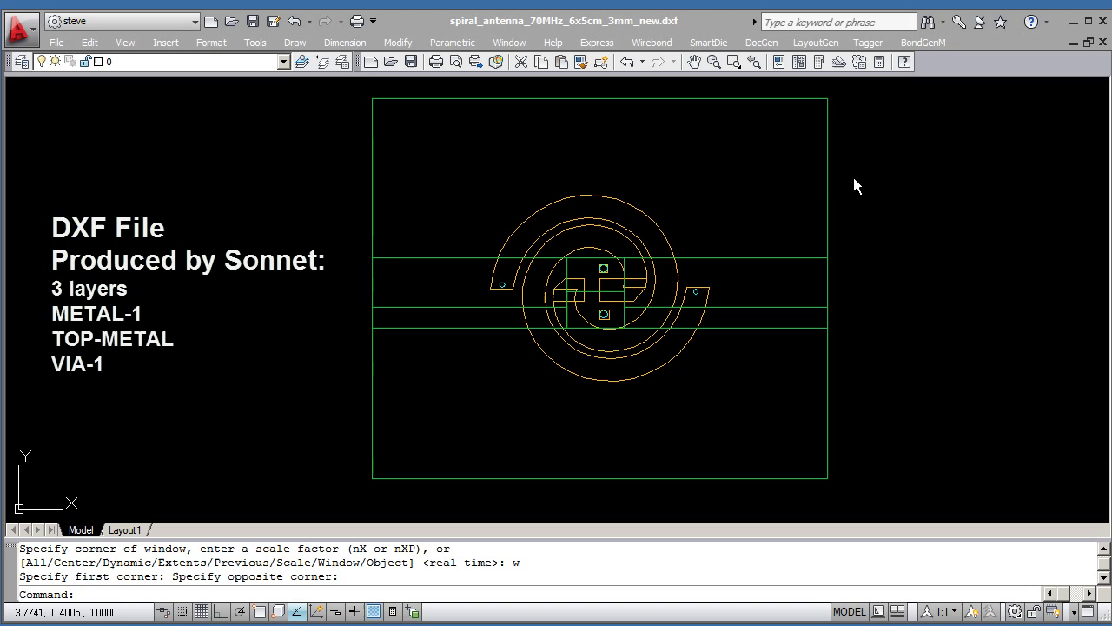
# Check the drawing's layer list, then zoom in on the upper via
pyautogui.click(283, 62)
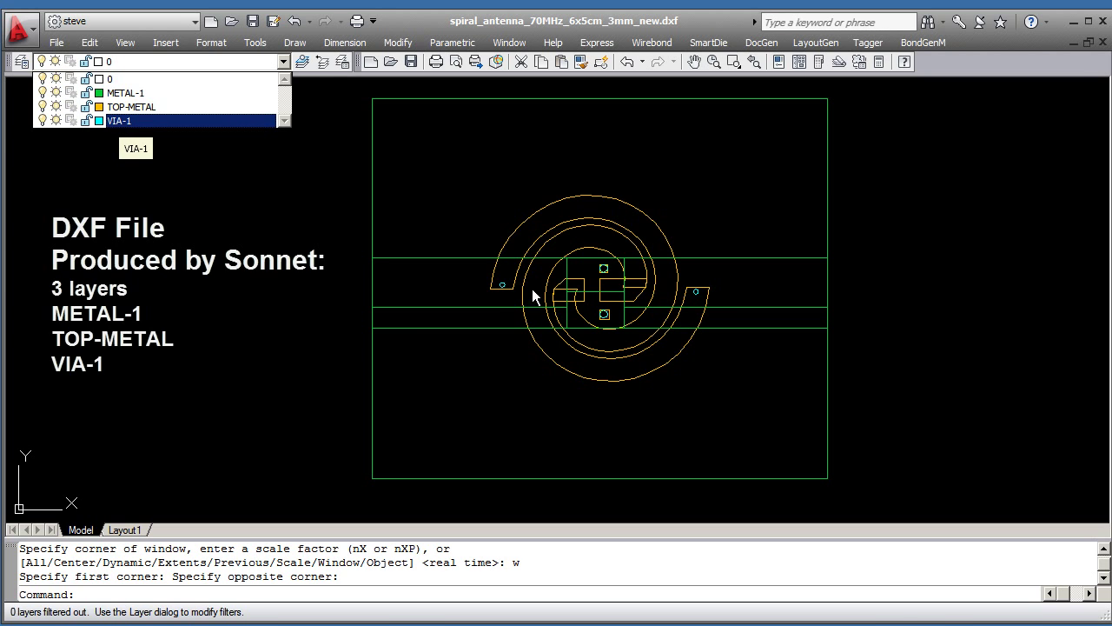
pyautogui.click(488, 280)
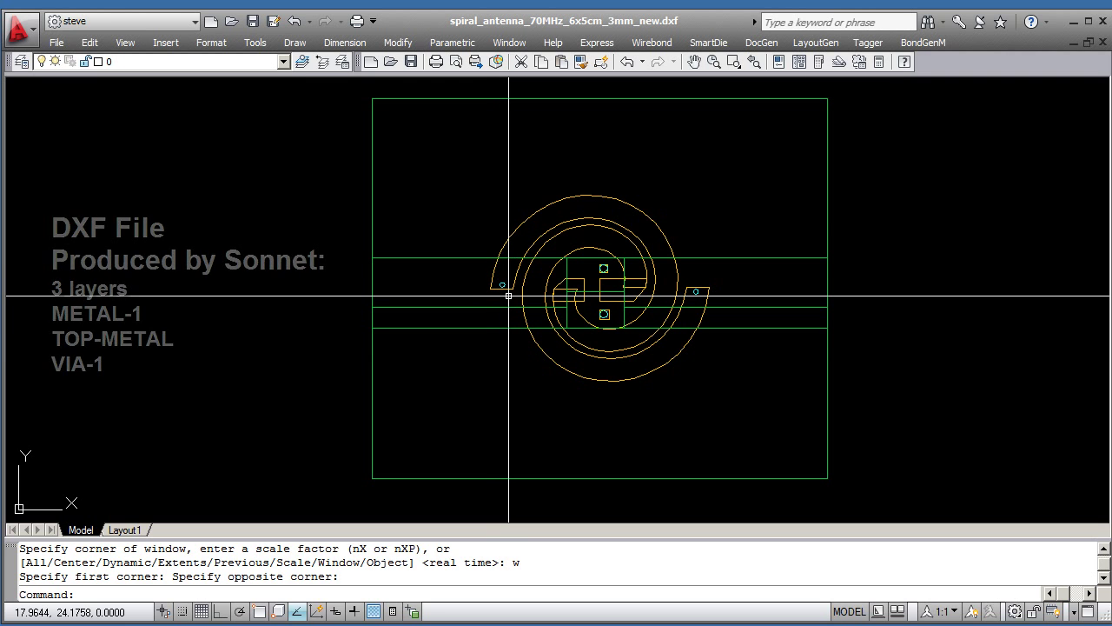
pyautogui.scroll(5, 589, 302)
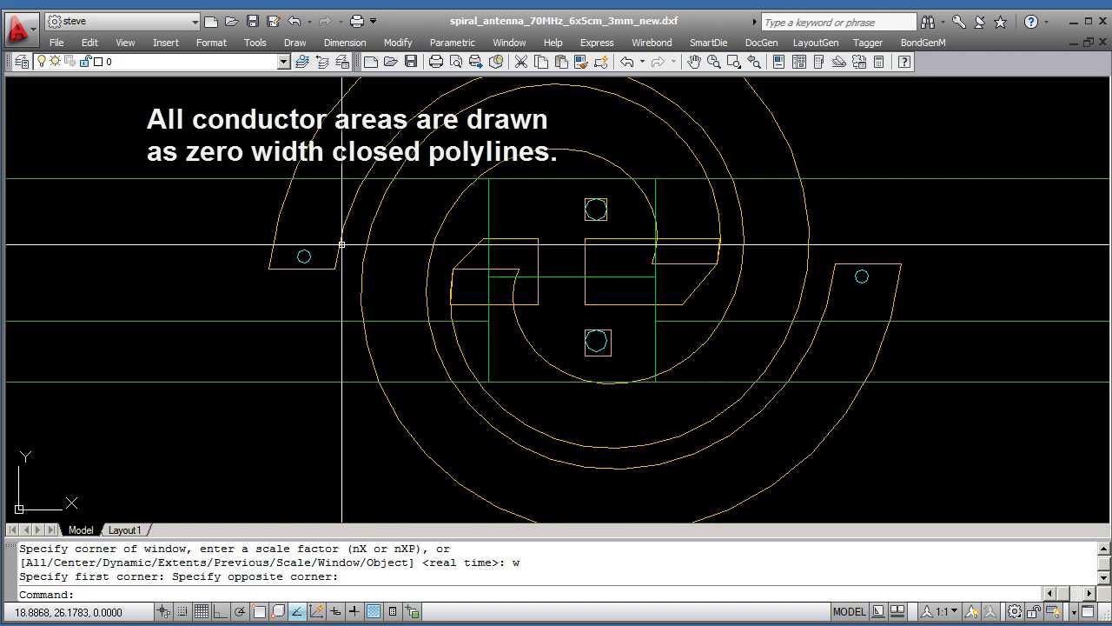
pyautogui.moveTo(341, 260)
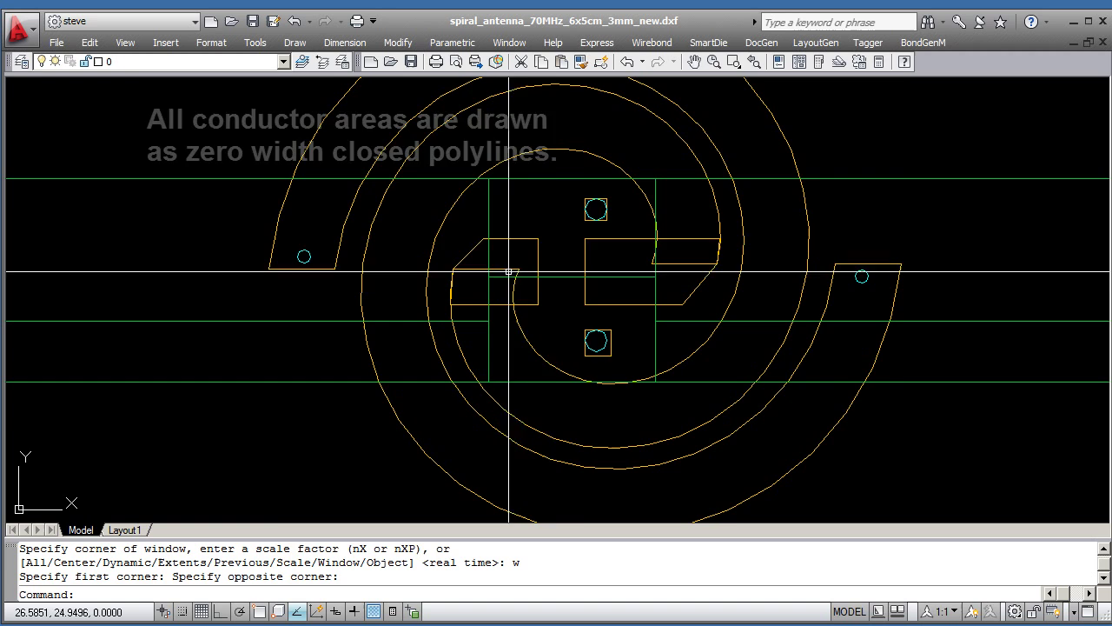
pyautogui.scroll(3, 598, 208)
pyautogui.scroll(3, 603, 214)
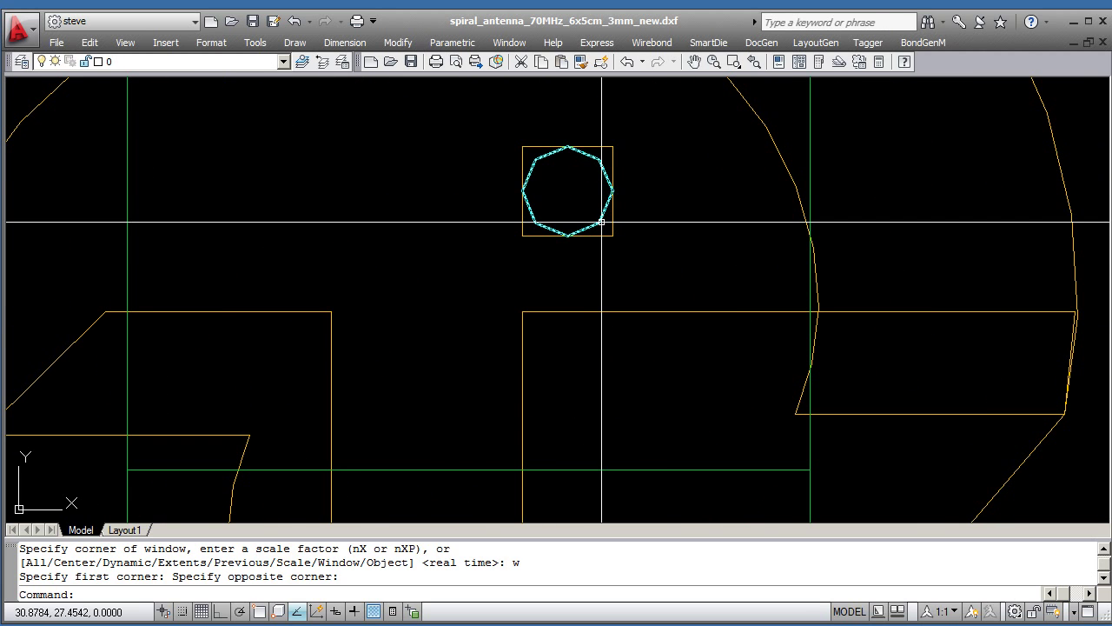
# Run REGEN so the via draws as a smooth circle, and launch Asm502
pyautogui.write('regen')
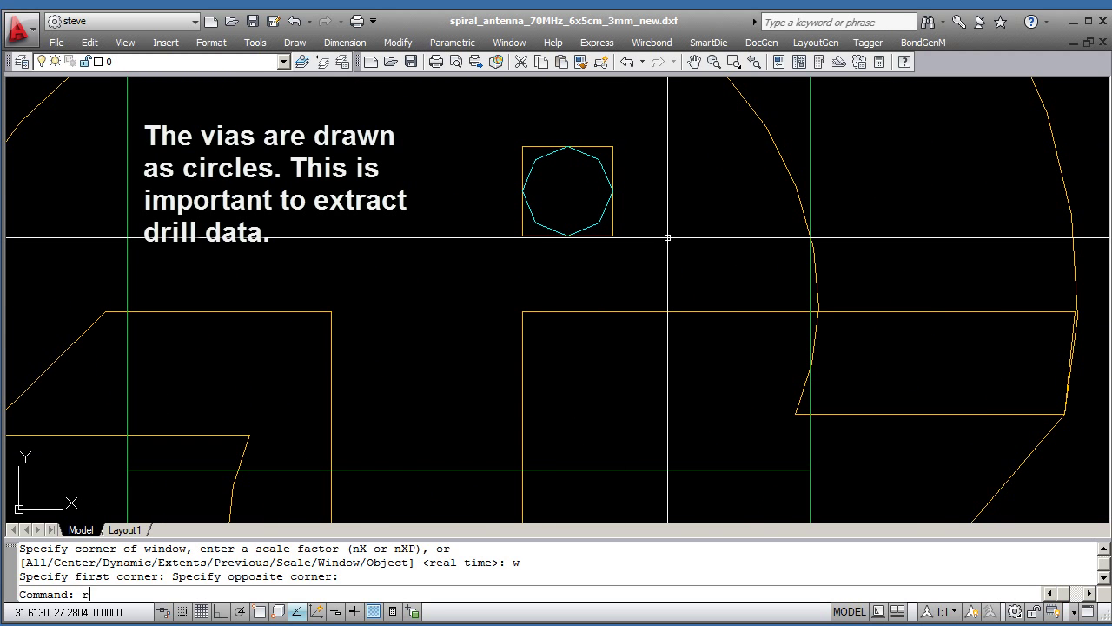
pyautogui.press('Return')
pyautogui.moveTo(597, 159)
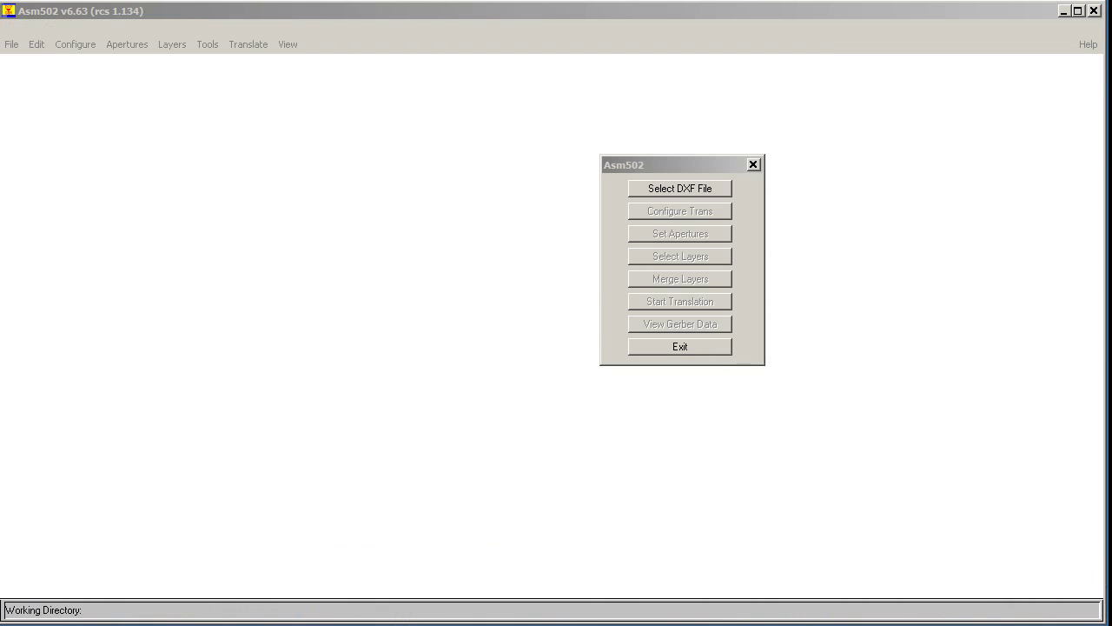
# Pick spiral_antenna_70MHz_6x5cm_3mm_new.dxf, set the unit to MM, and open it
pyautogui.click(684, 165)
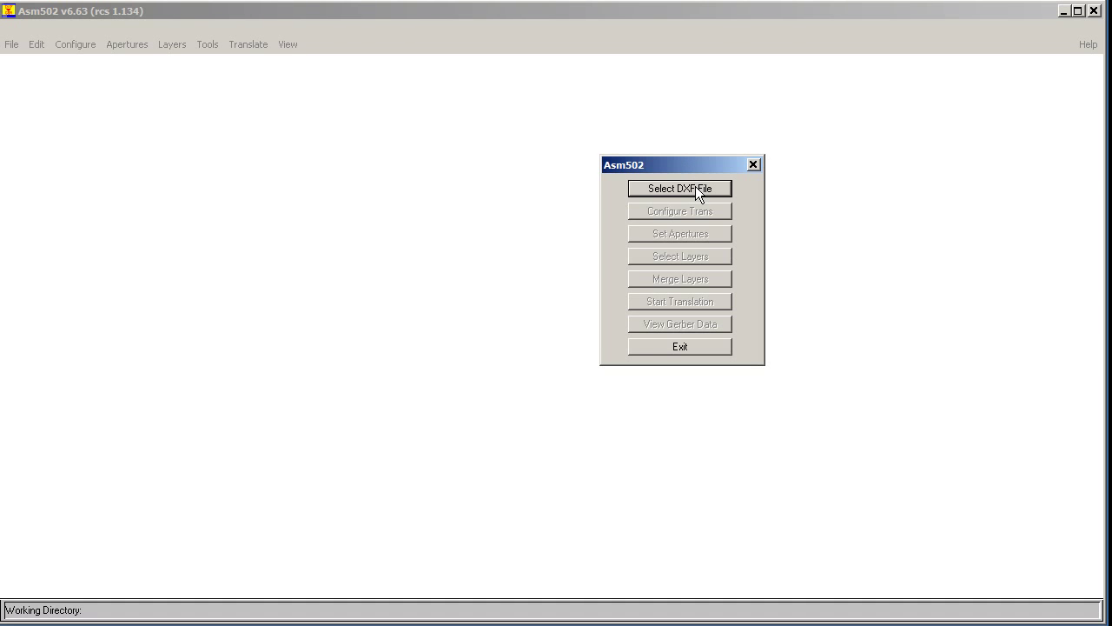
pyautogui.click(695, 188)
pyautogui.moveTo(477, 308); pyautogui.dragTo(384, 120)
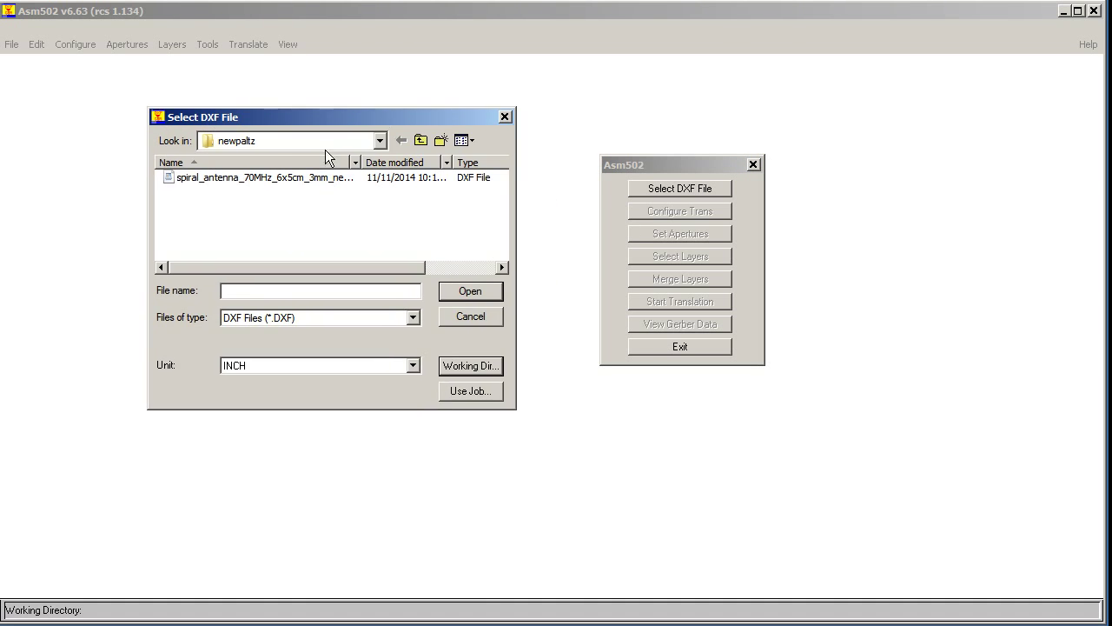
pyautogui.click(244, 178)
pyautogui.click(413, 365)
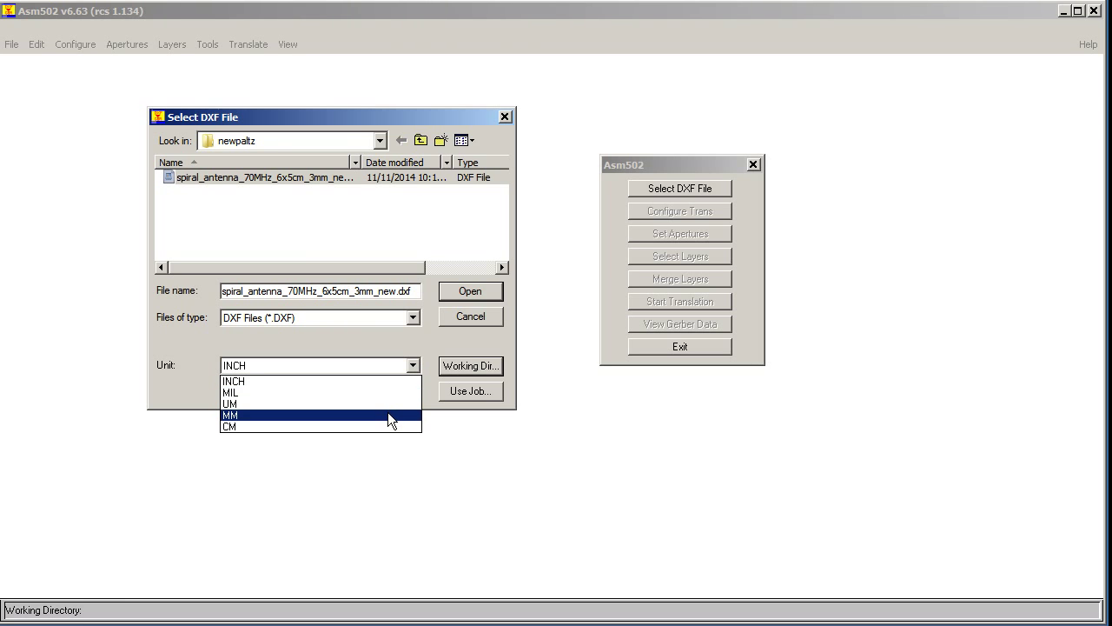
pyautogui.click(388, 412)
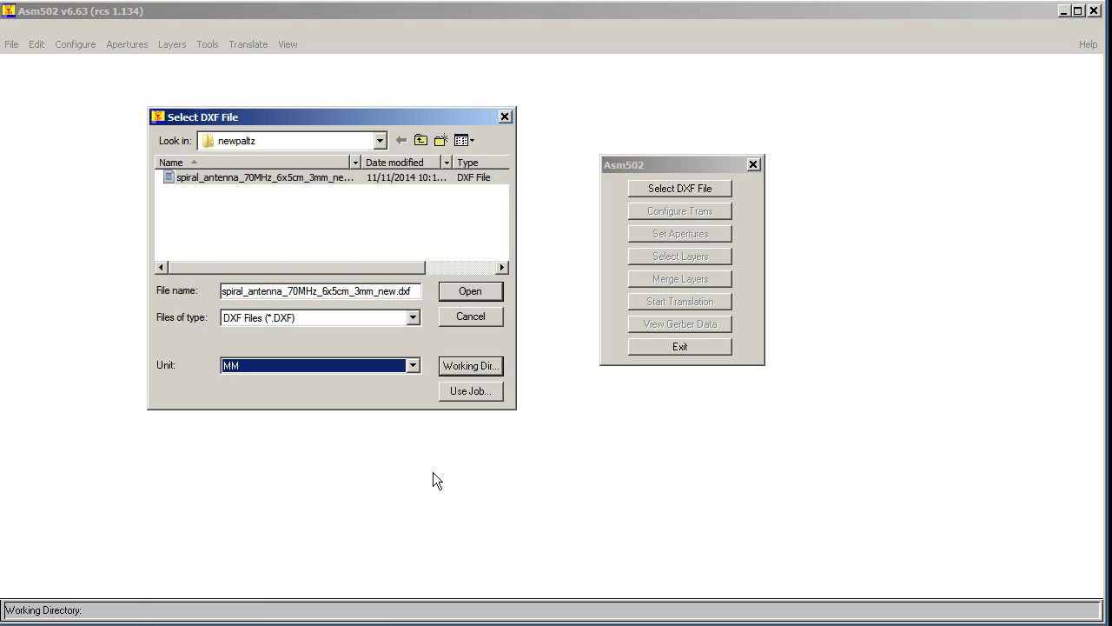
pyautogui.click(497, 293)
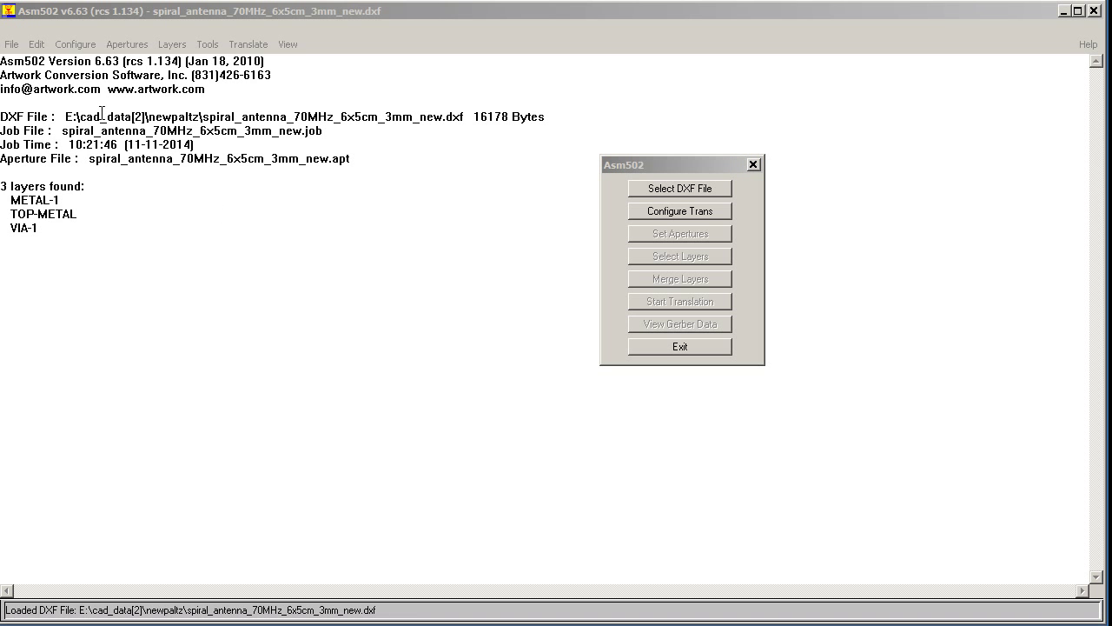
# Set Gerber circular interpolation to 360 in the Gerber settings
pyautogui.click(693, 210)
pyautogui.moveTo(417, 364); pyautogui.dragTo(415, 185)
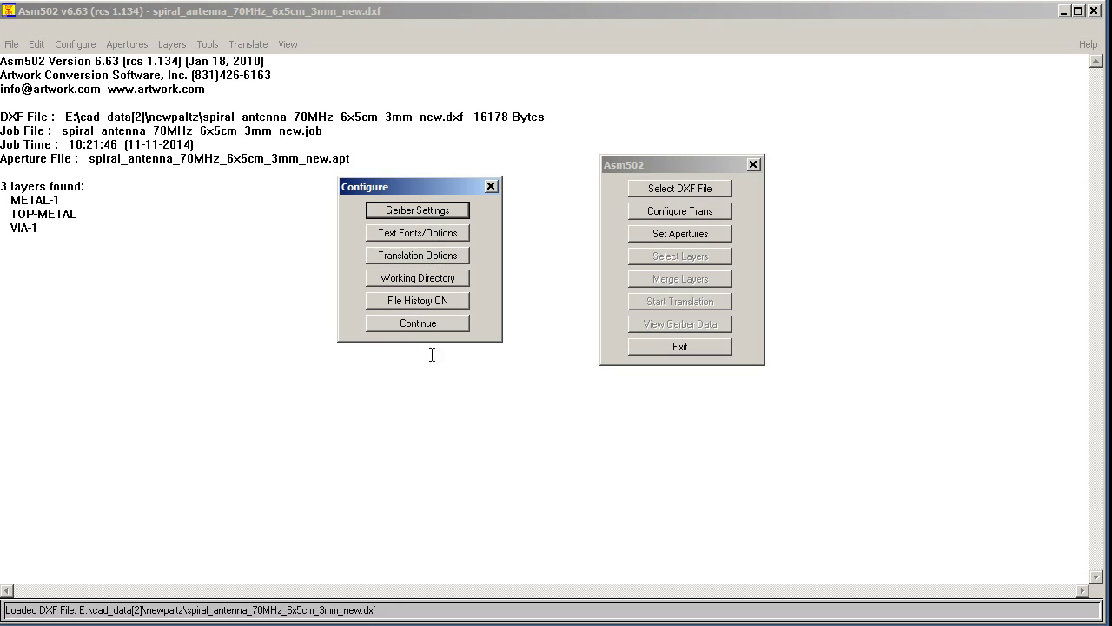
pyautogui.click(434, 216)
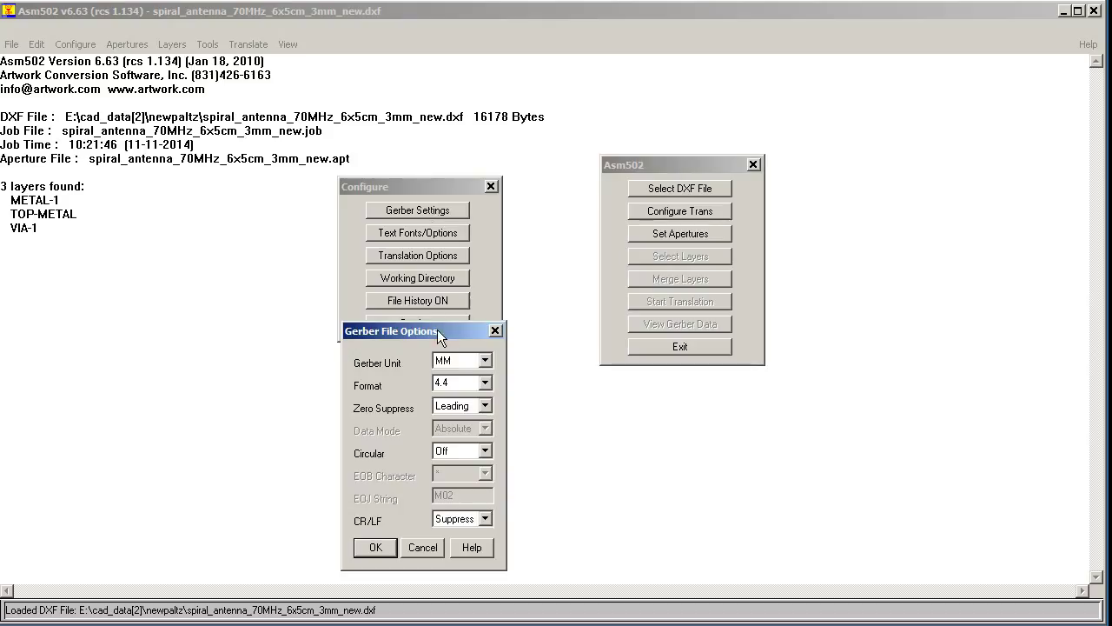
pyautogui.moveTo(437, 329); pyautogui.dragTo(249, 258)
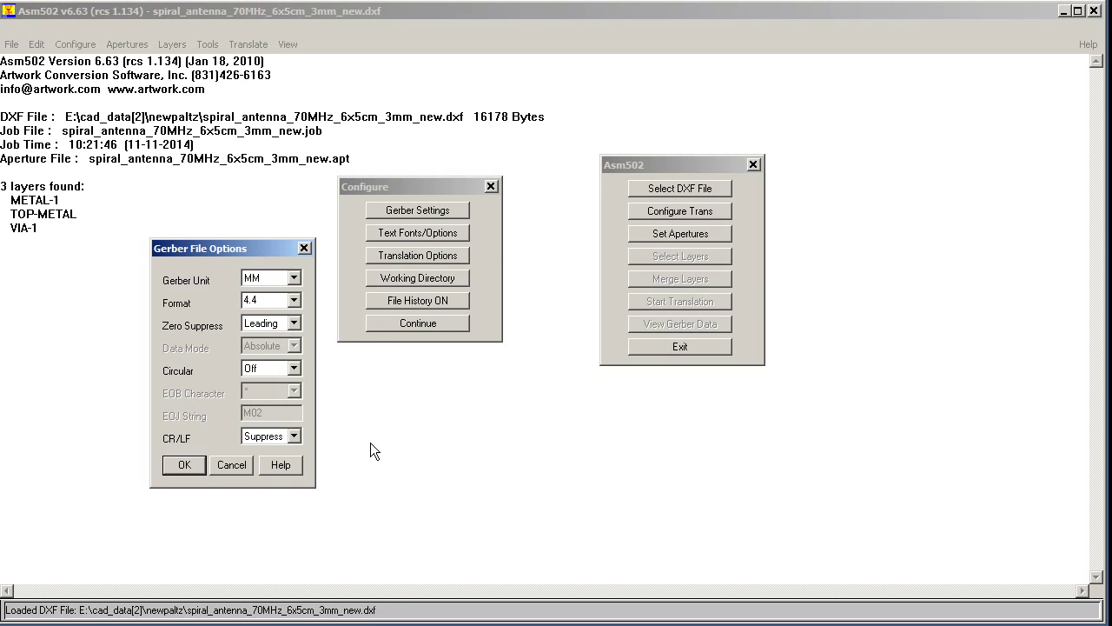
pyautogui.click(295, 367)
pyautogui.click(265, 392)
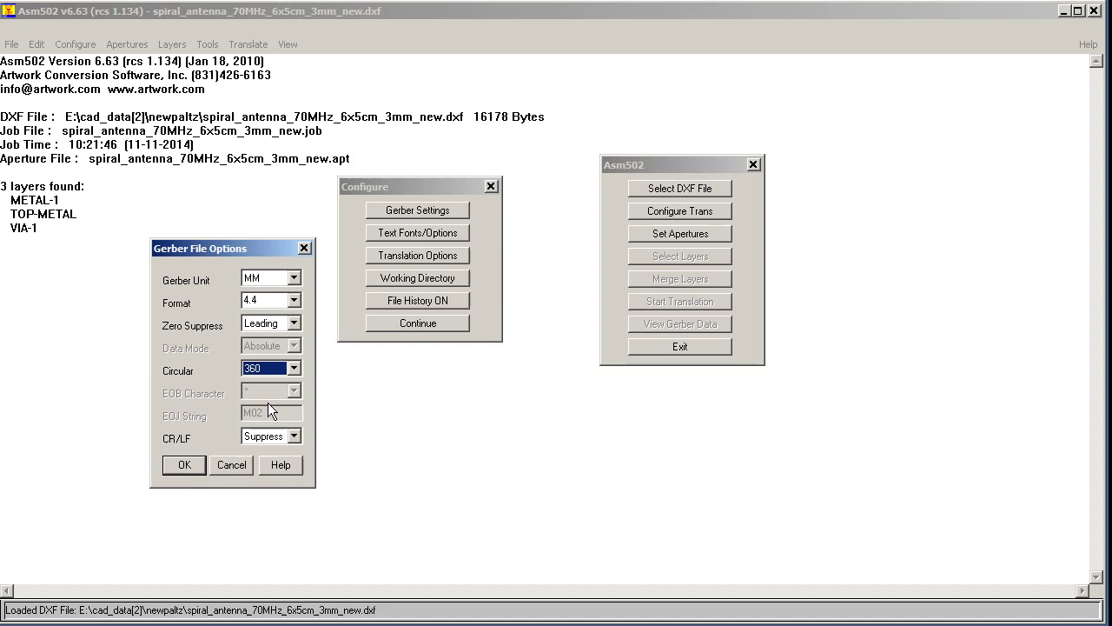
pyautogui.click(186, 467)
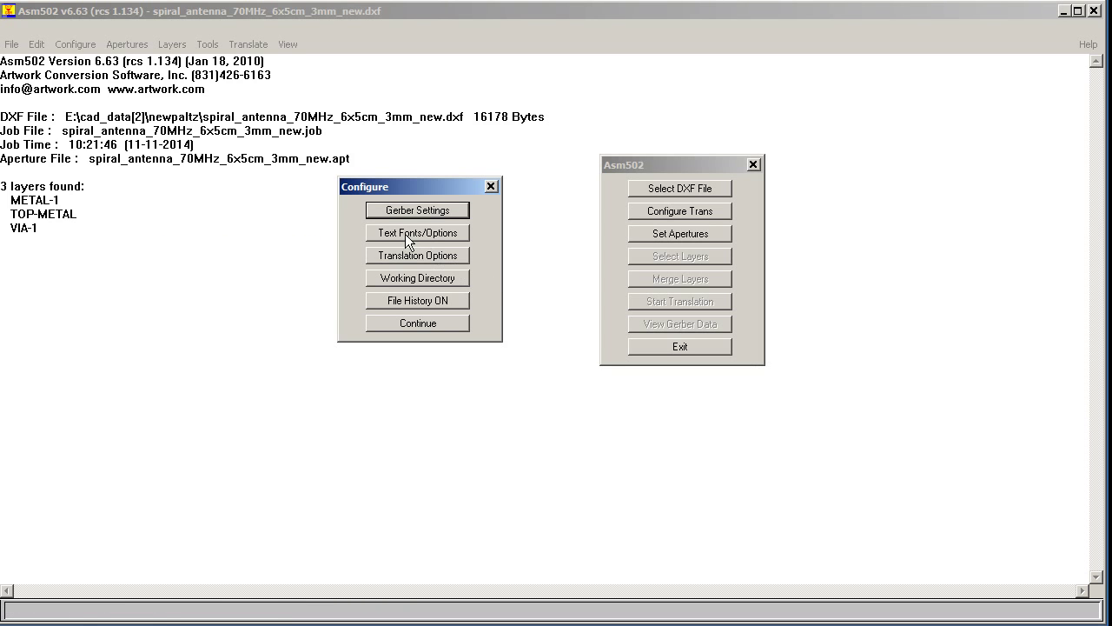
# Set arc resolution to 2 degrees and the output format to RS274X
pyautogui.click(443, 253)
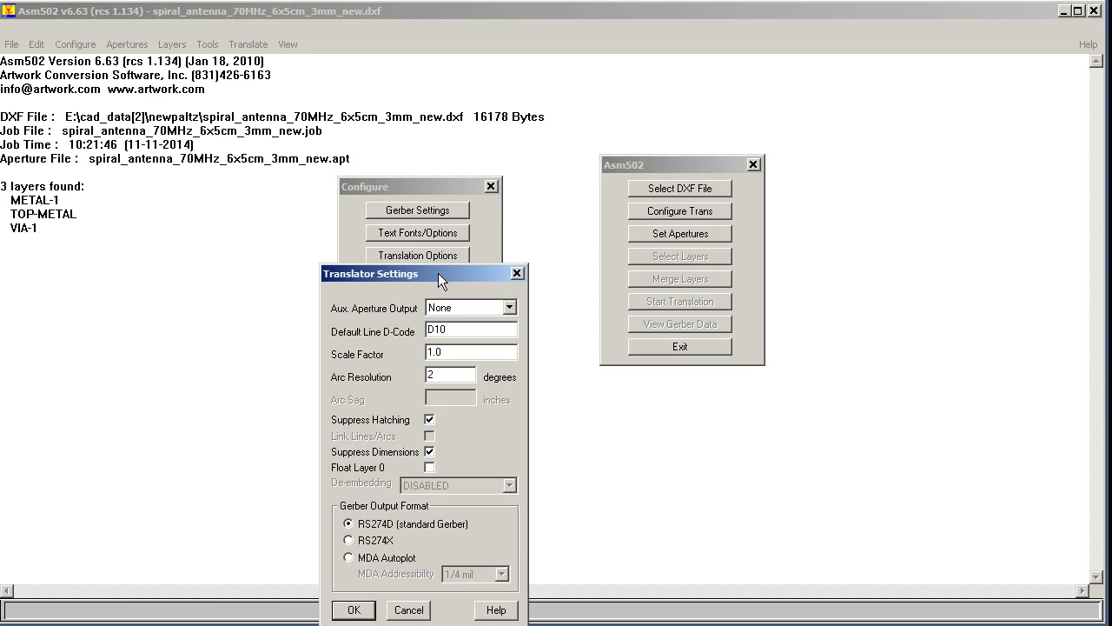
pyautogui.moveTo(438, 266); pyautogui.dragTo(211, 129)
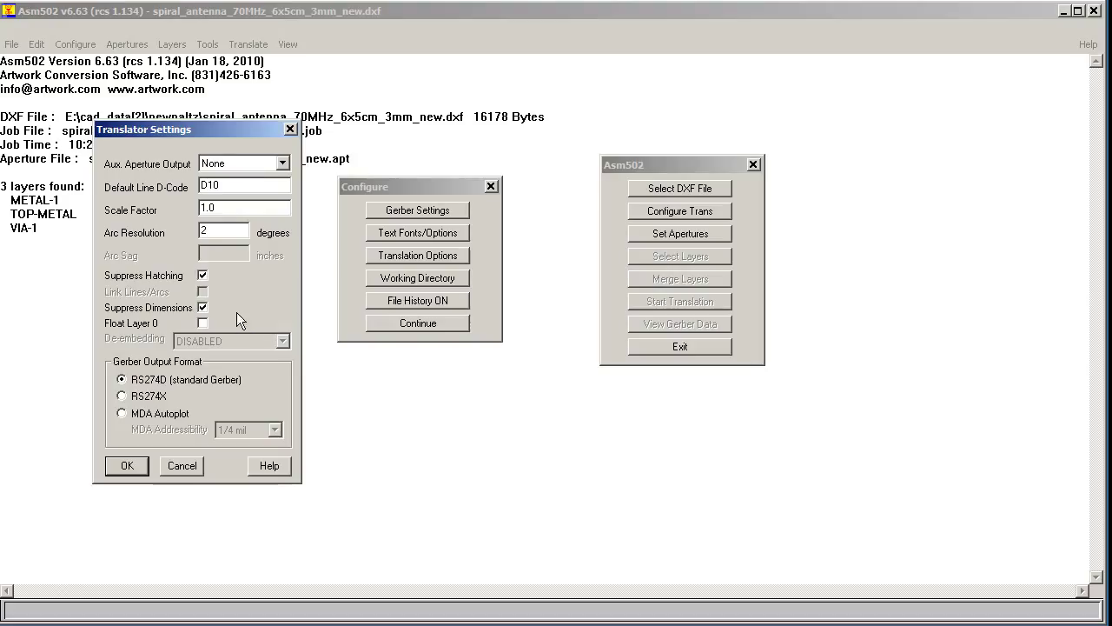
pyautogui.doubleClick(204, 231)
pyautogui.write('2')
pyautogui.click(123, 396)
pyautogui.press('Return')
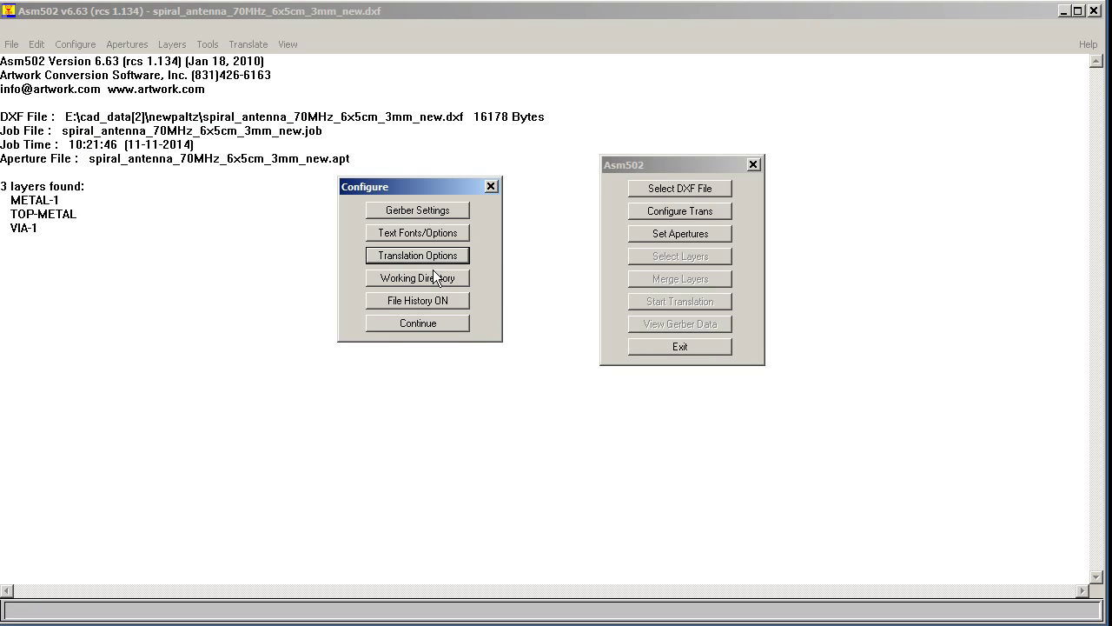
pyautogui.click(417, 323)
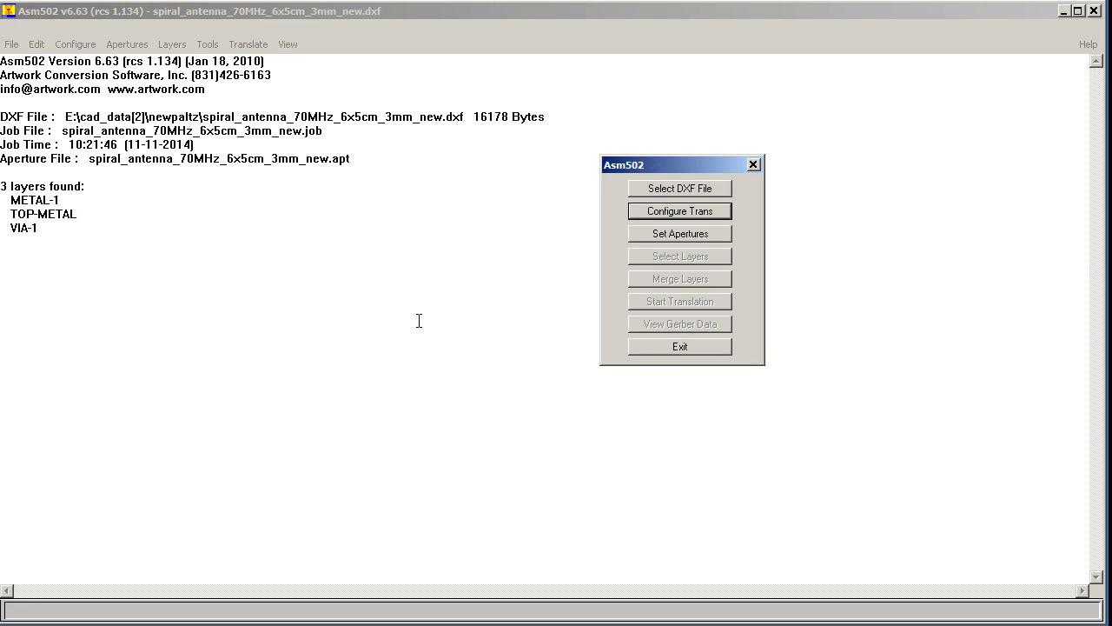
# Create a new aperture file named spiral.apt
pyautogui.click(682, 234)
pyautogui.moveTo(560, 224); pyautogui.dragTo(608, 88)
pyautogui.moveTo(308, 492); pyautogui.dragTo(115, 508)
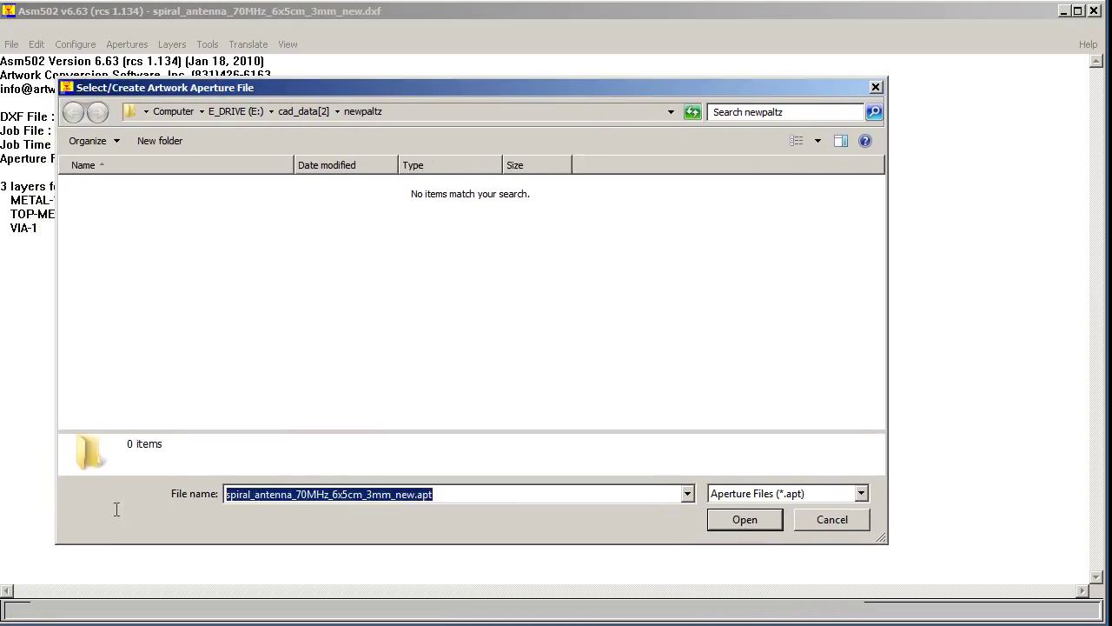
pyautogui.write('spiral.apt')
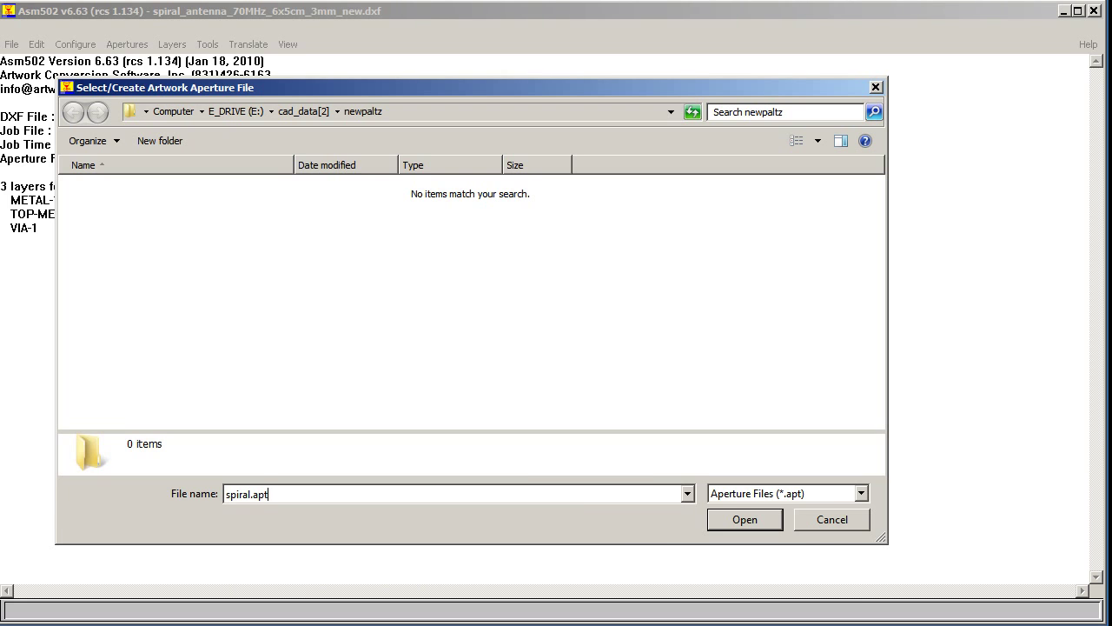
pyautogui.click(734, 519)
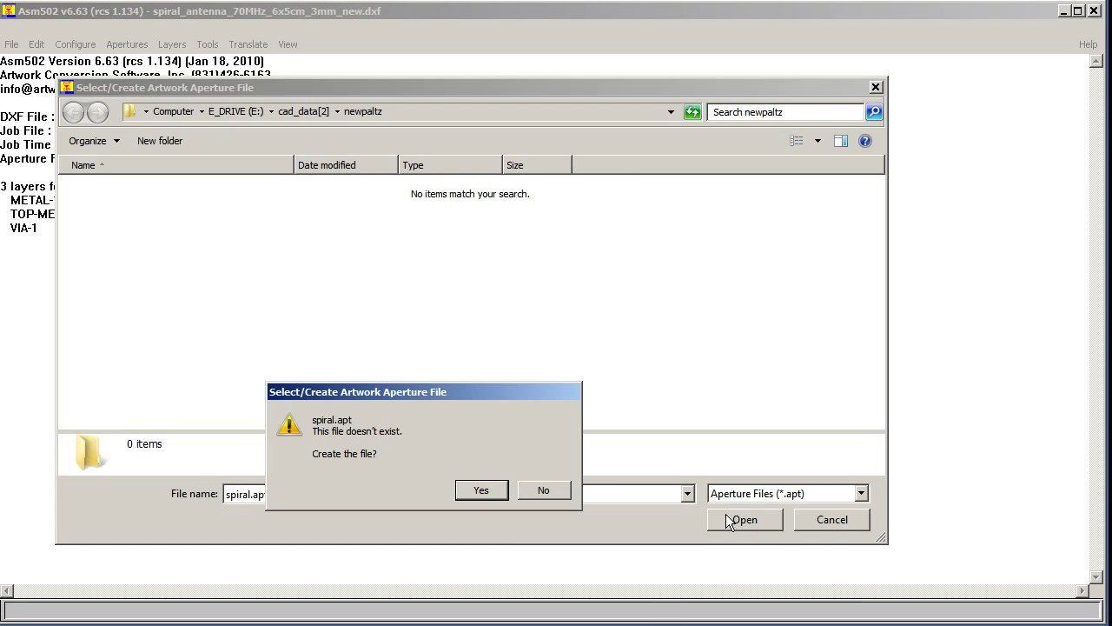
pyautogui.click(482, 490)
# Enter the type and X size for aperture rows D10 through D12
pyautogui.click(209, 146)
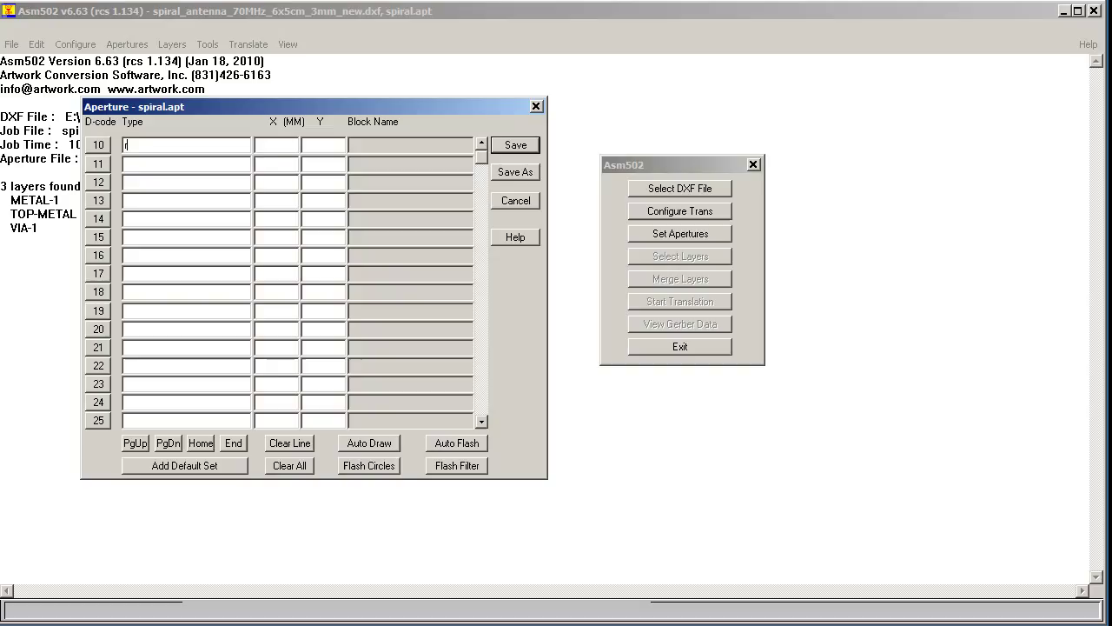
pyautogui.click(269, 145)
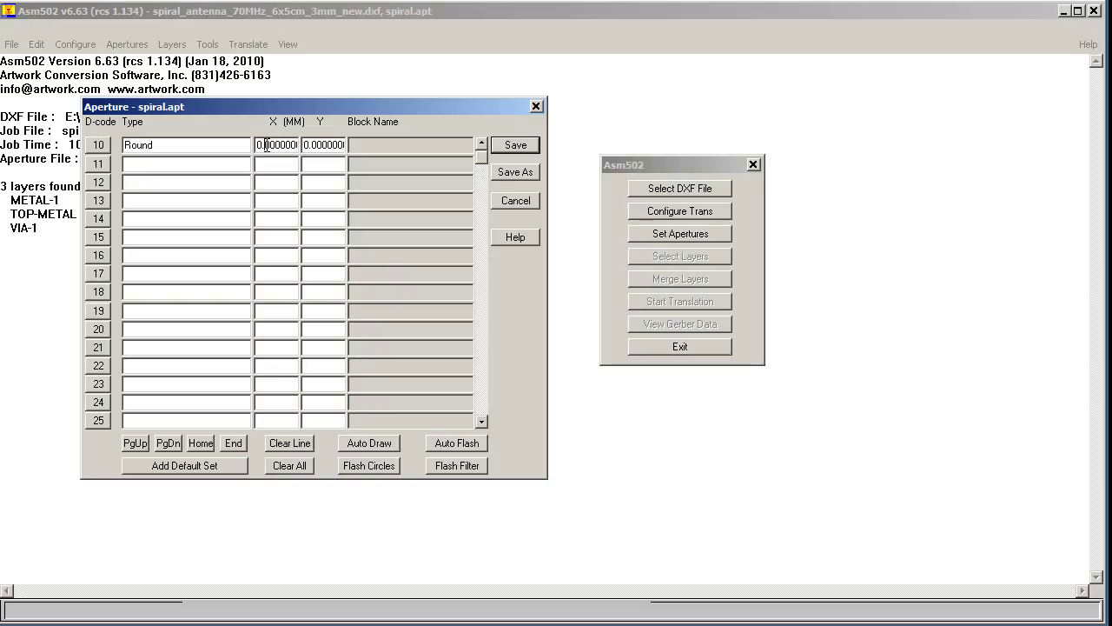
pyautogui.write('1p')
pyautogui.click(199, 183)
pyautogui.write('p')
pyautogui.click(280, 185)
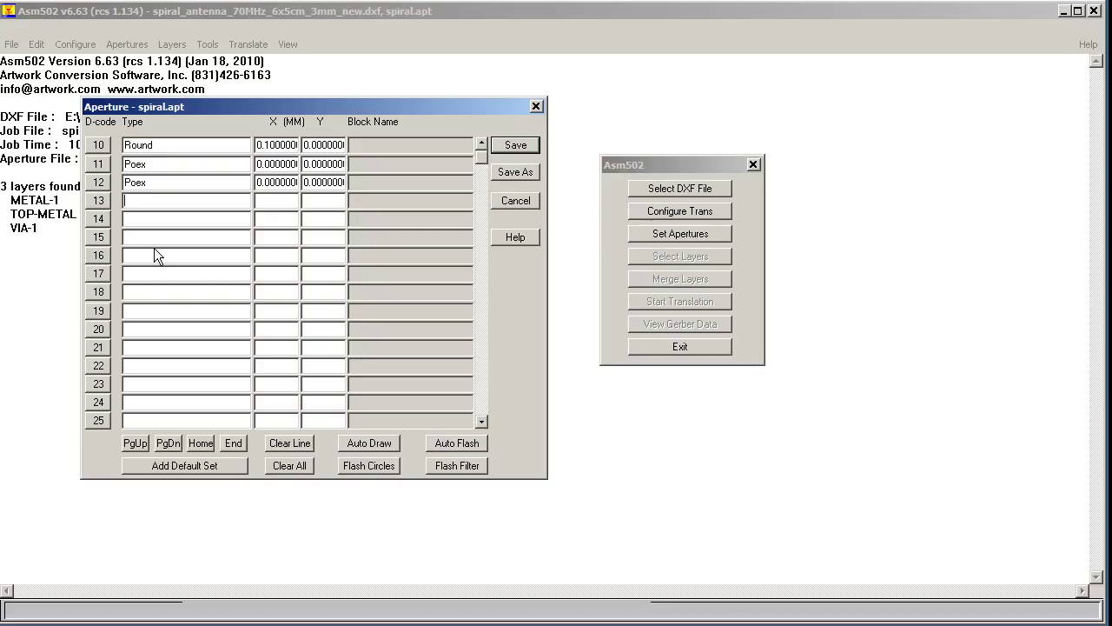
# Flash the circles as round apertures D13–D15 (0.59994, 0.6, 1 mm) and save the table
pyautogui.click(363, 466)
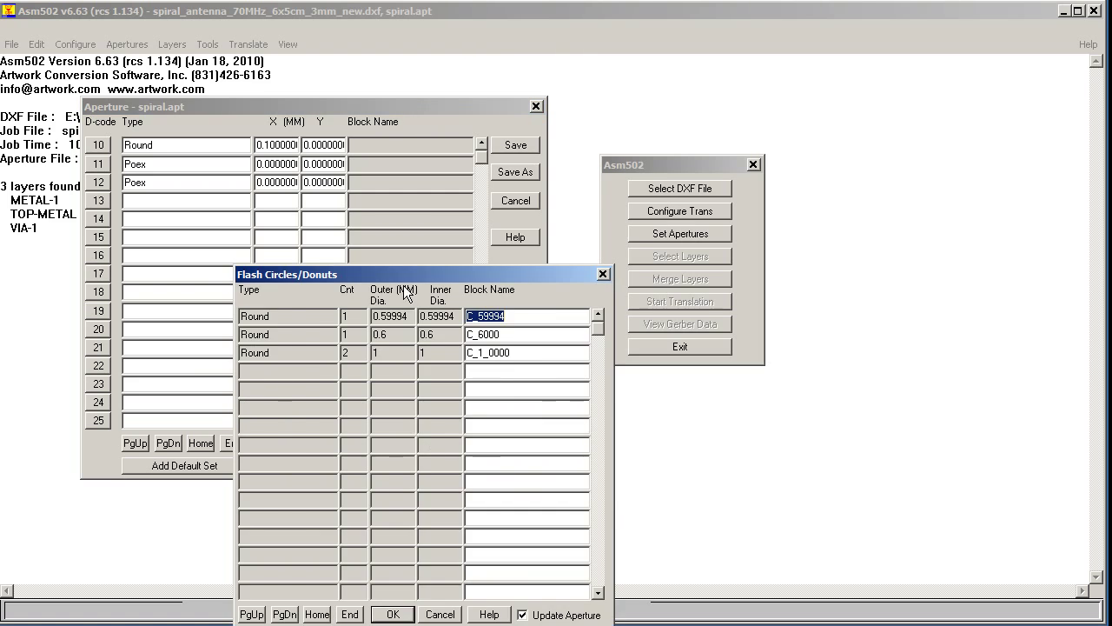
pyautogui.moveTo(408, 272); pyautogui.dragTo(373, 180)
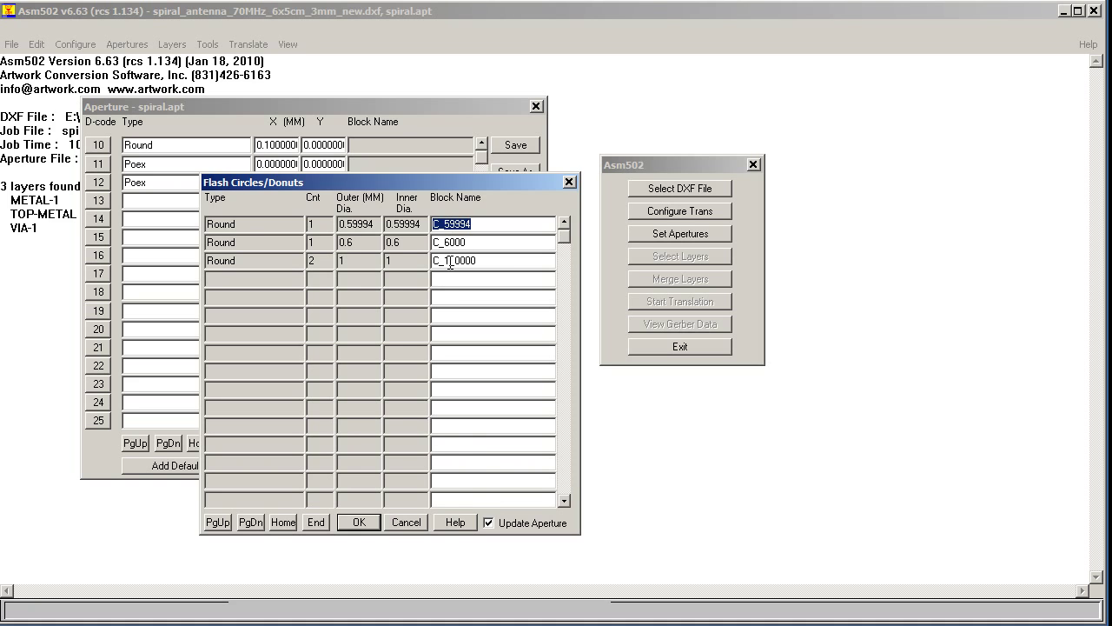
pyautogui.click(366, 518)
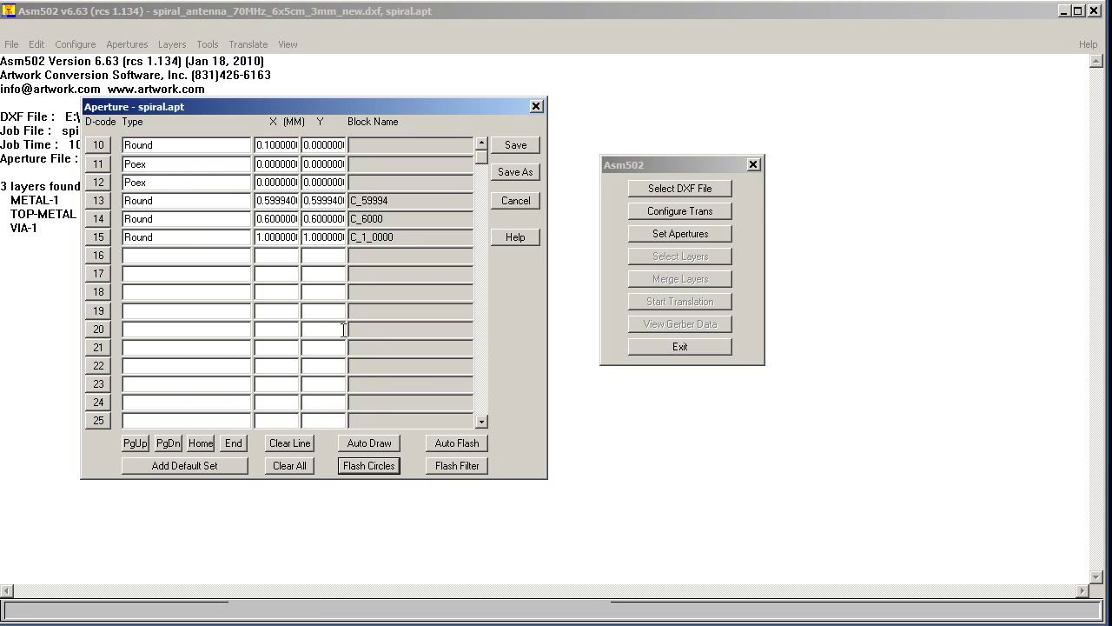
pyautogui.click(513, 146)
pyautogui.click(370, 484)
pyautogui.click(686, 256)
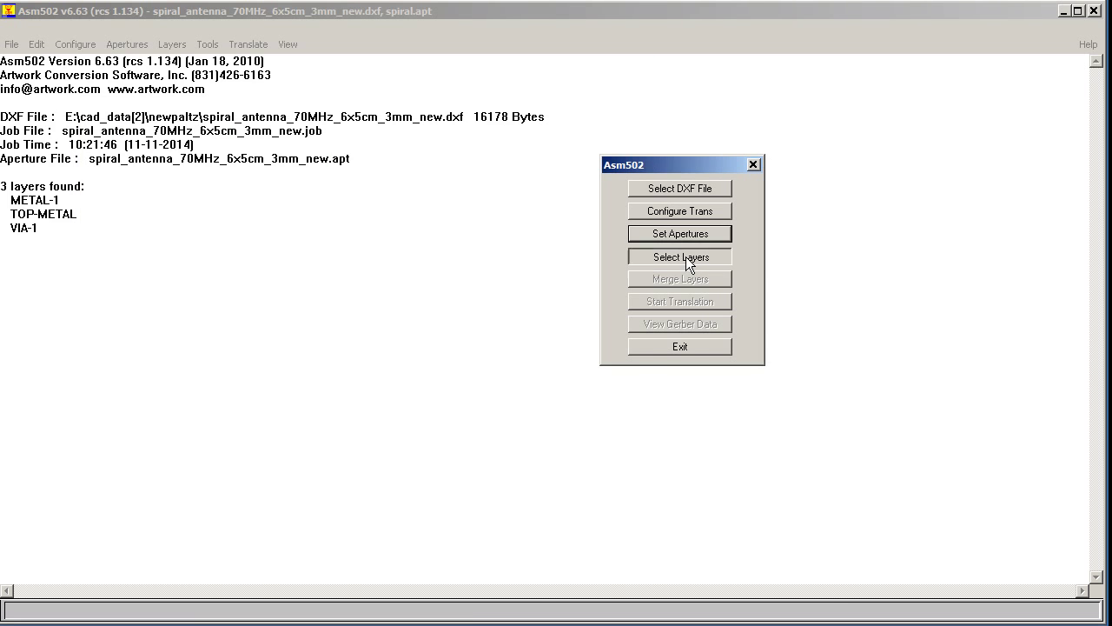
# Tick METAL-1, TOP-METAL and VIA-1 and switch to outline mode with apertures 11 and 12
pyautogui.click(126, 163)
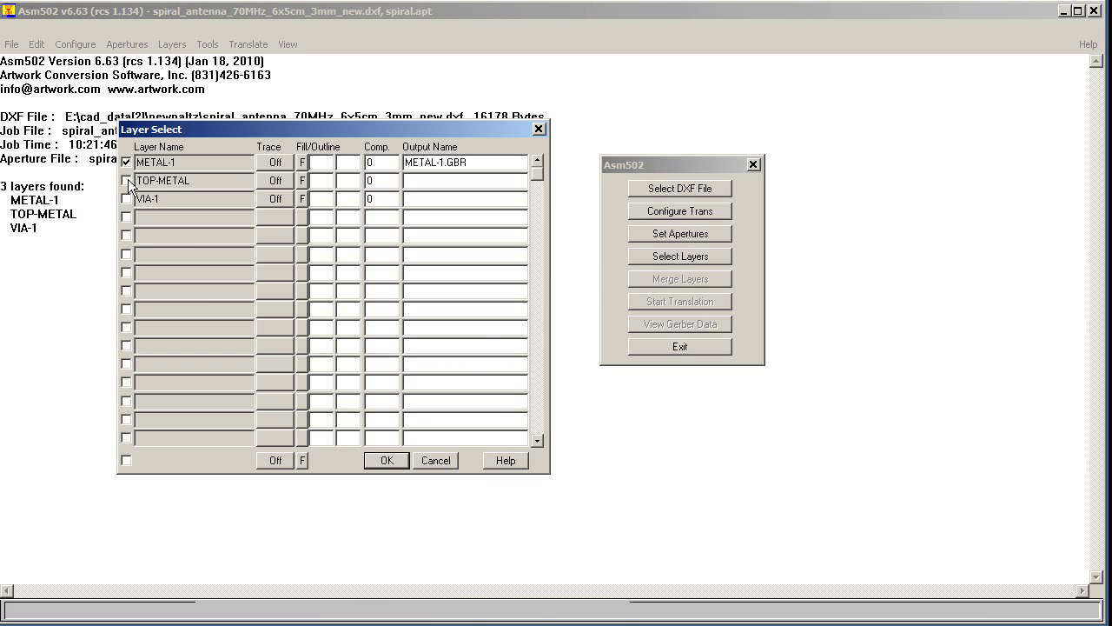
pyautogui.click(127, 180)
pyautogui.click(127, 198)
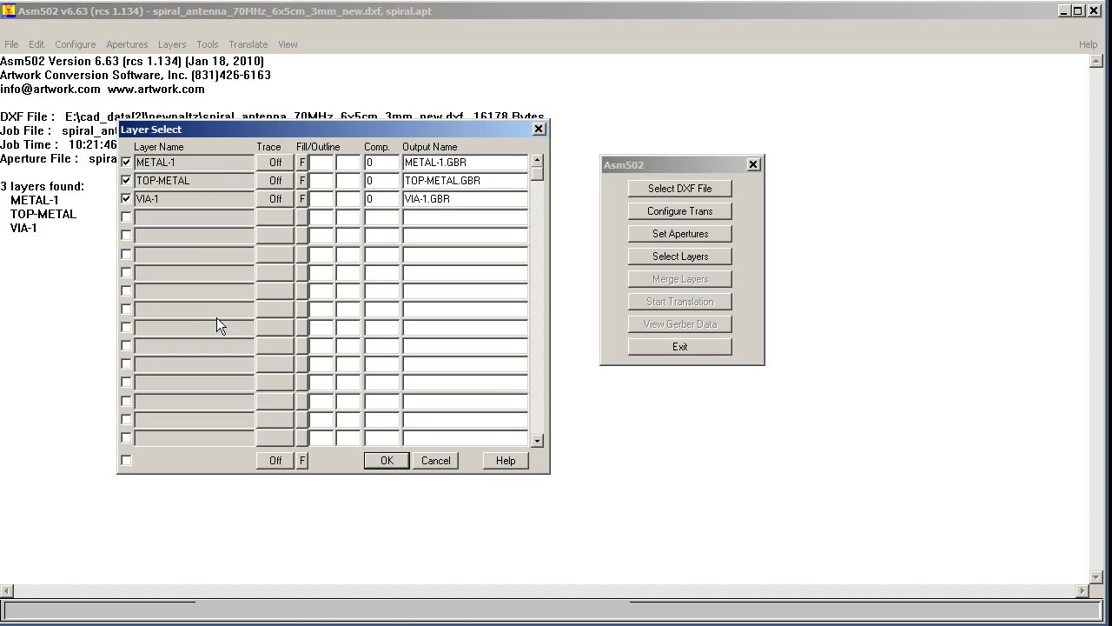
pyautogui.click(304, 163)
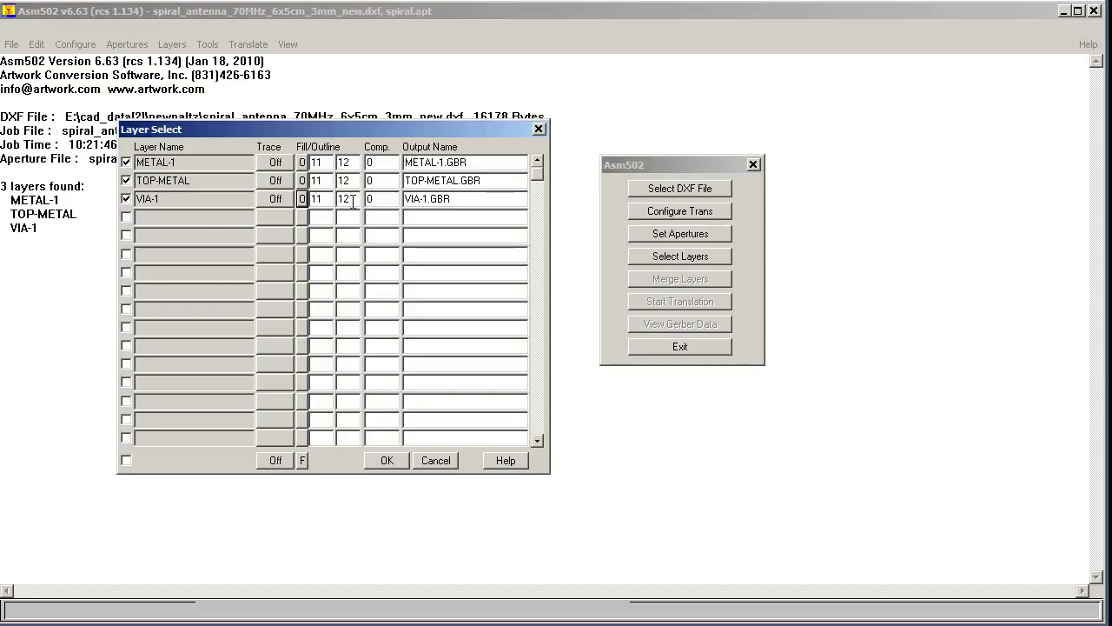
pyautogui.click(387, 460)
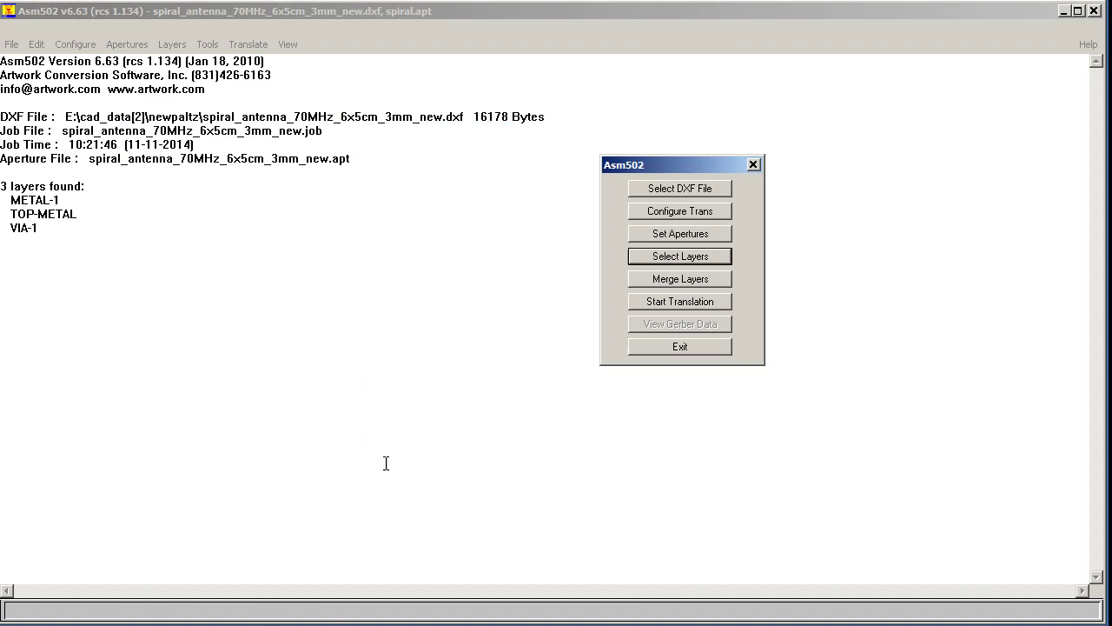
# Run the DXF-to-Gerber translation and view the resulting Gerber data in GBRVU
pyautogui.click(699, 303)
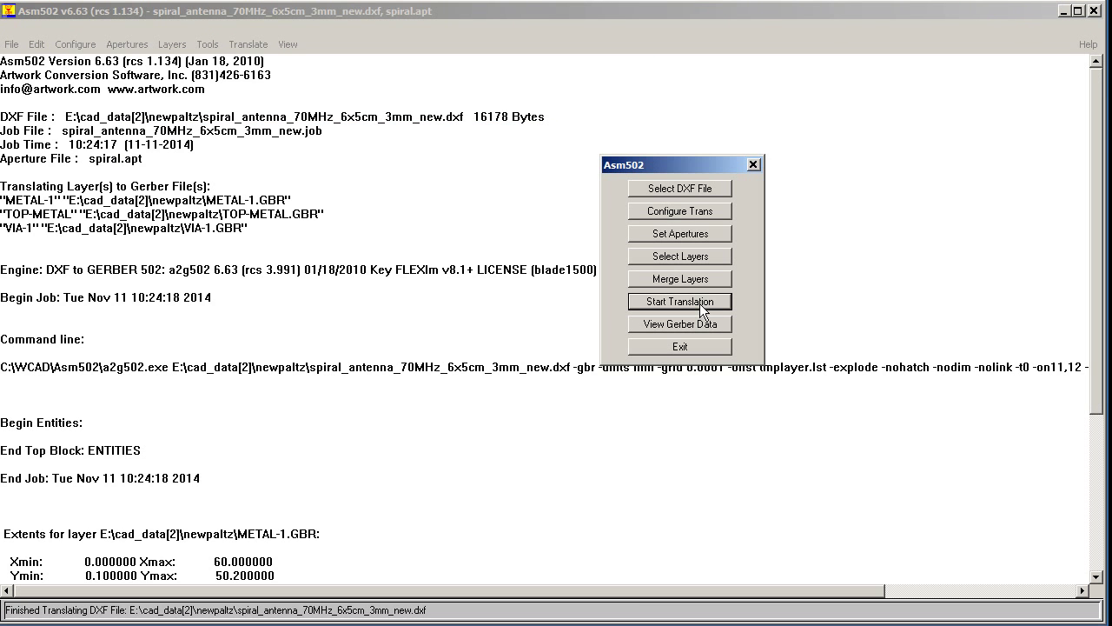
pyautogui.click(700, 319)
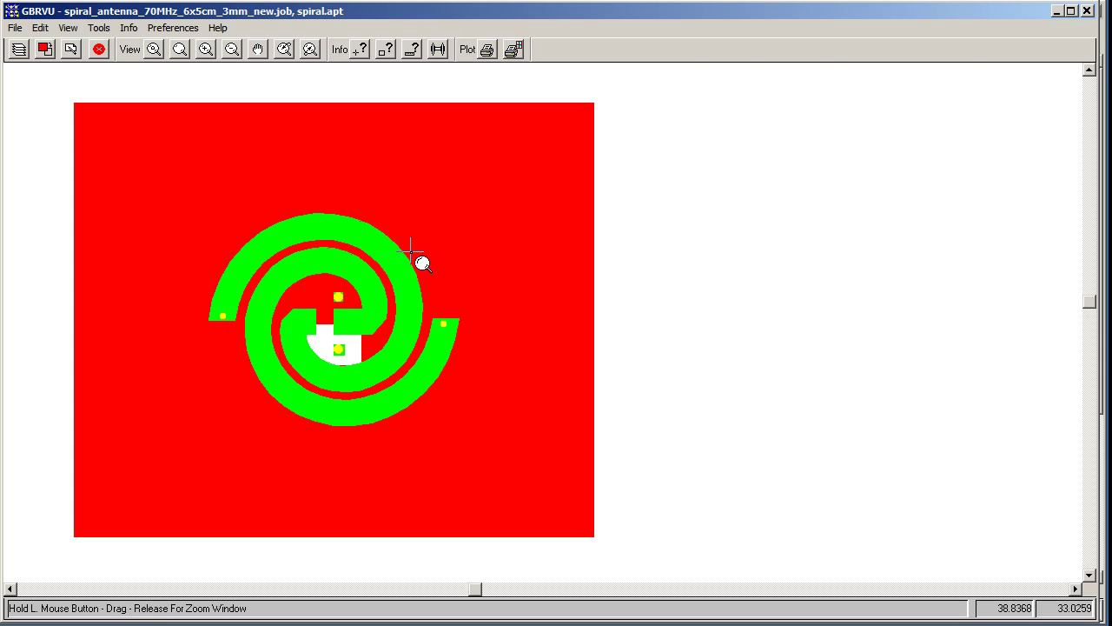
# Zoom onto a via, hide layer 1, and query the pad: 1 mm round flash, D15
pyautogui.moveTo(313, 274); pyautogui.dragTo(366, 325)
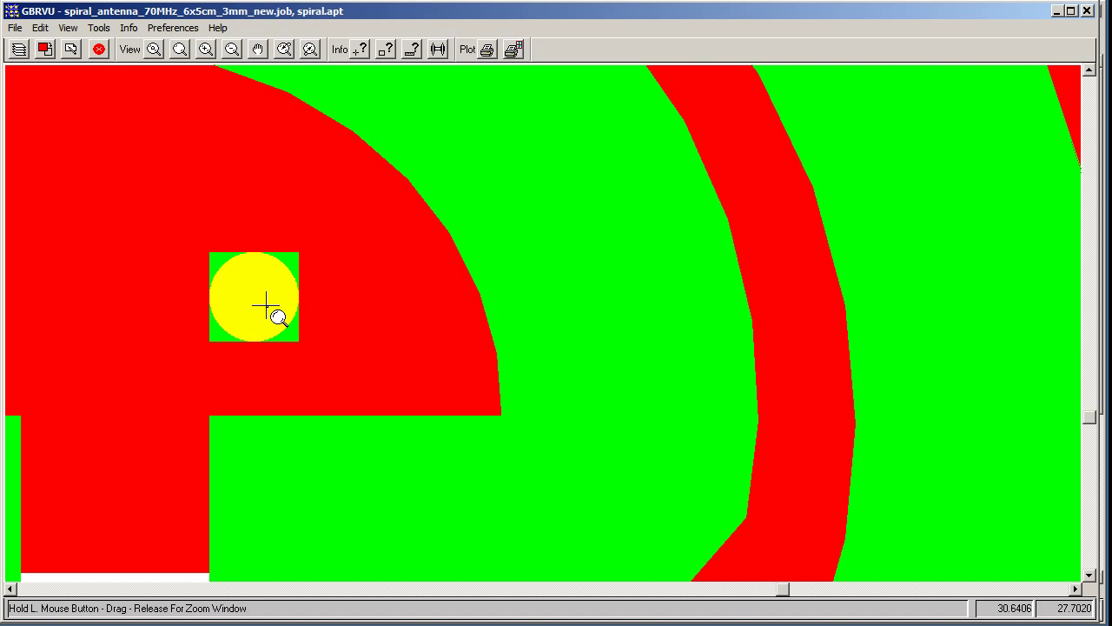
pyautogui.click(18, 48)
pyautogui.click(456, 287)
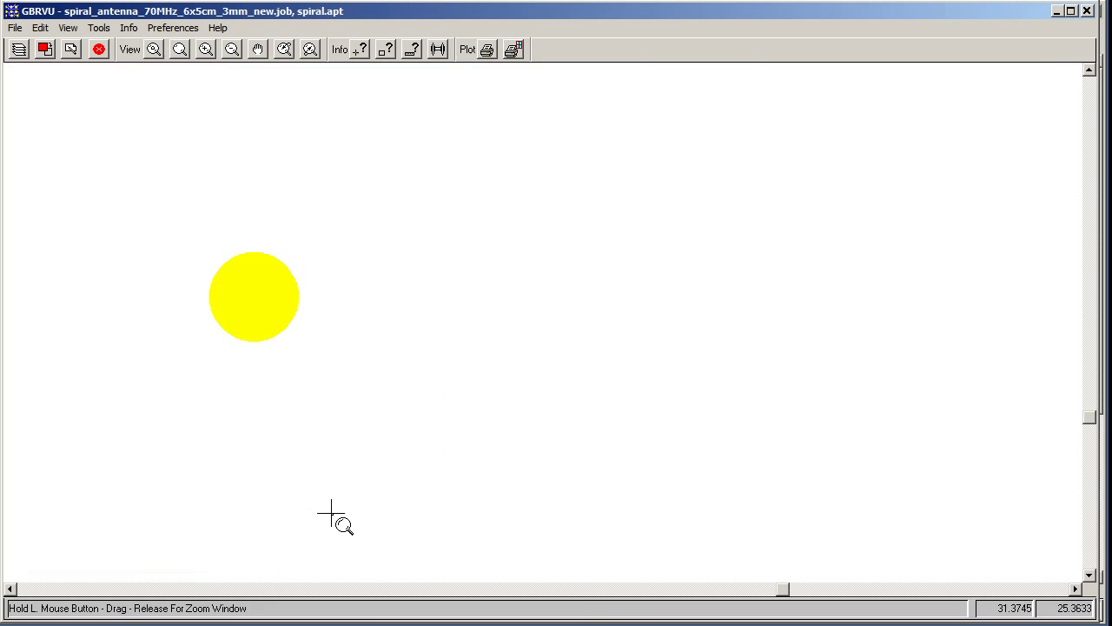
pyautogui.press('Return')
pyautogui.click(360, 50)
pyautogui.click(360, 291)
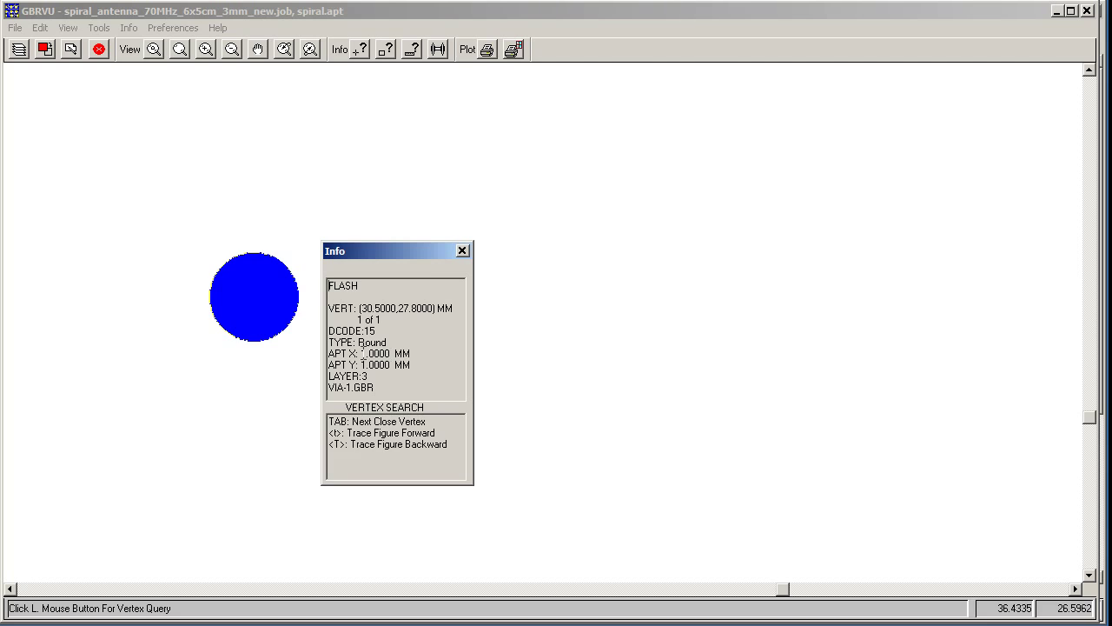
pyautogui.moveTo(371, 251); pyautogui.dragTo(616, 235)
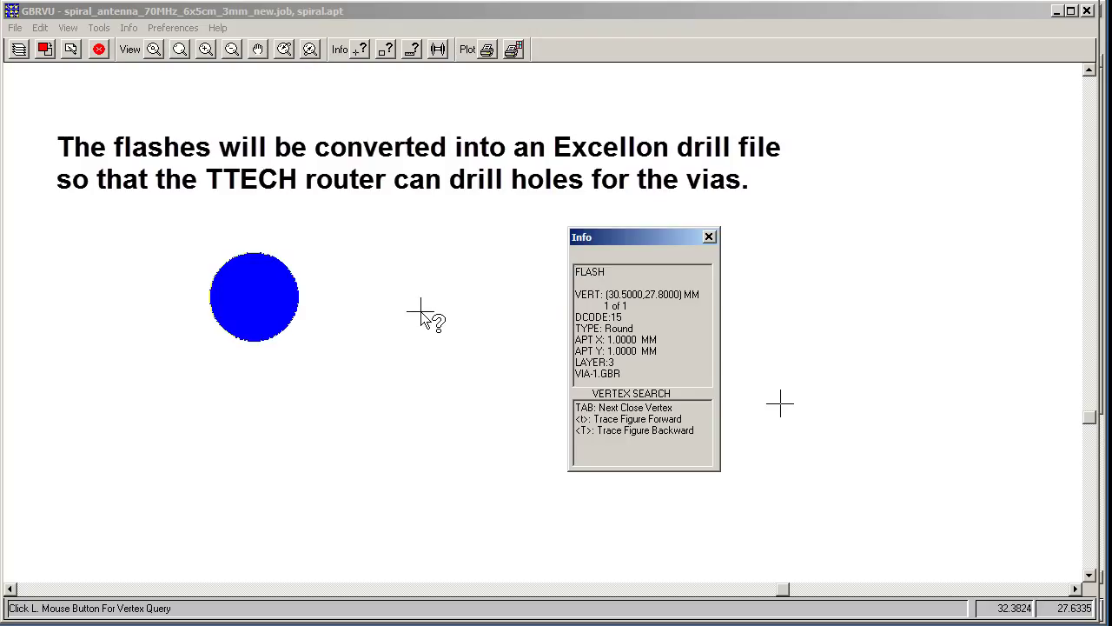
# In the aperture editor, give D13 and D14 tool 1 and D15 tool 2
pyautogui.click(709, 236)
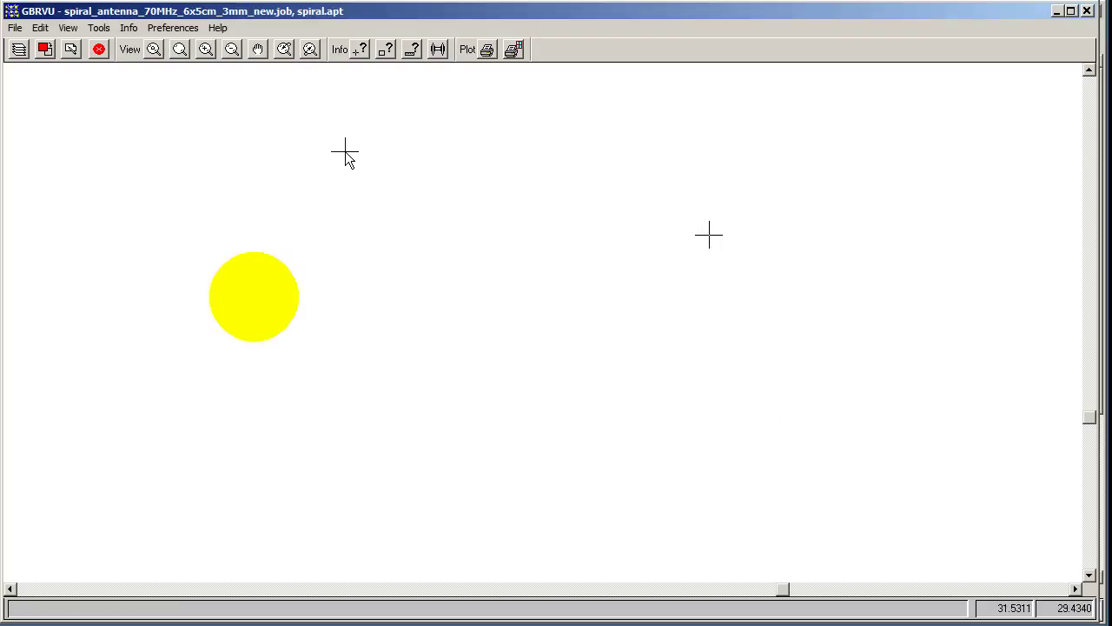
pyautogui.click(18, 29)
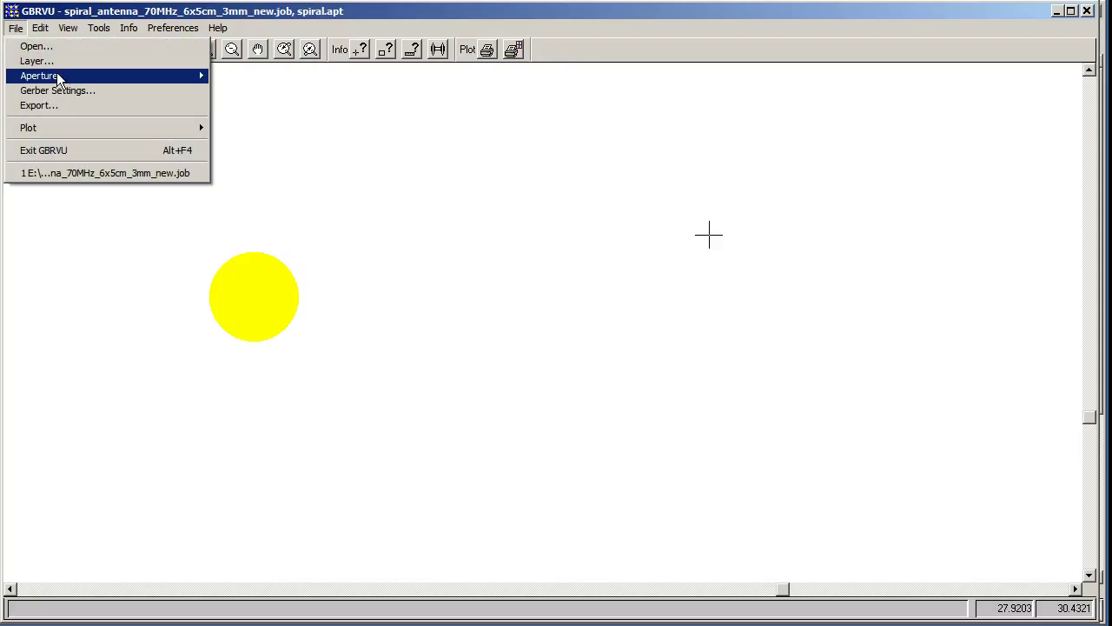
pyautogui.moveTo(57, 77)
pyautogui.click(275, 90)
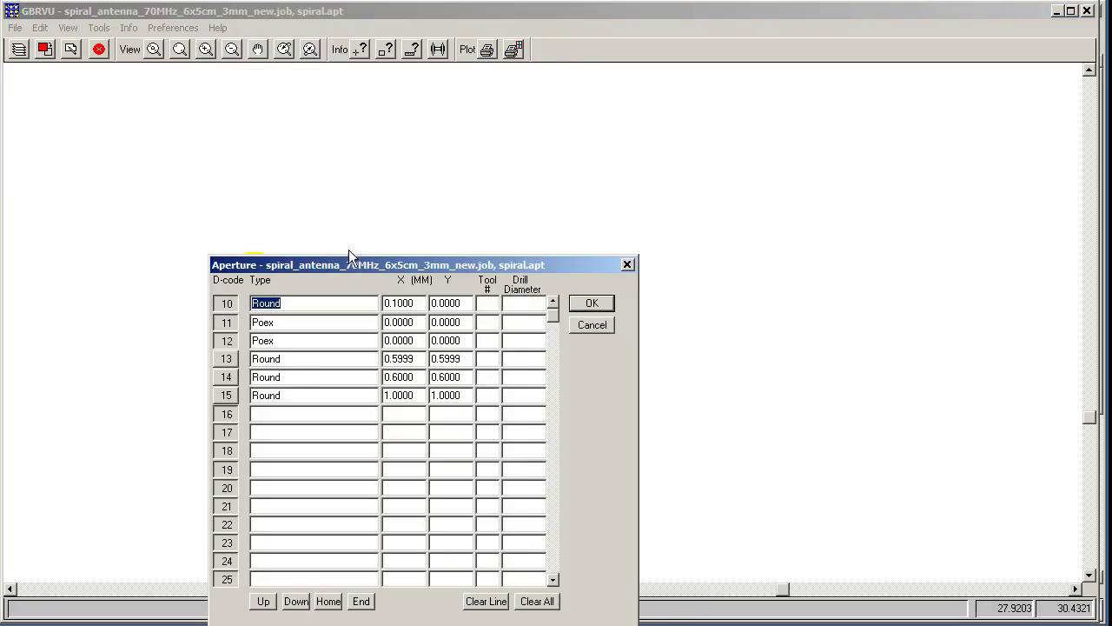
pyautogui.moveTo(358, 264); pyautogui.dragTo(593, 128)
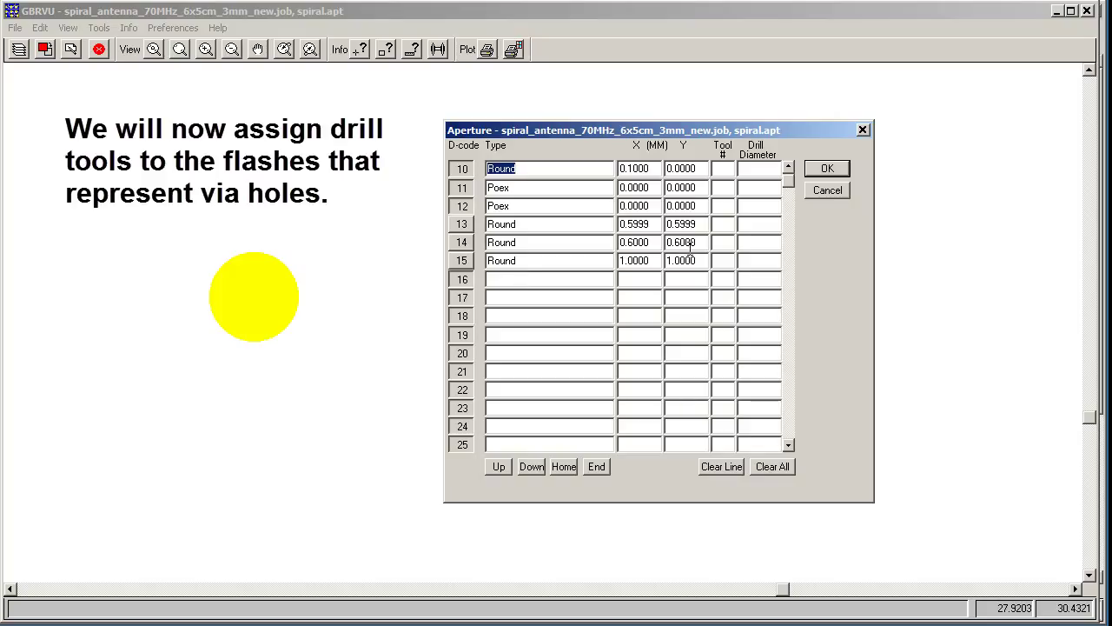
pyautogui.click(721, 224)
pyautogui.write('1')
pyautogui.click(724, 242)
pyautogui.write('1')
pyautogui.click(729, 261)
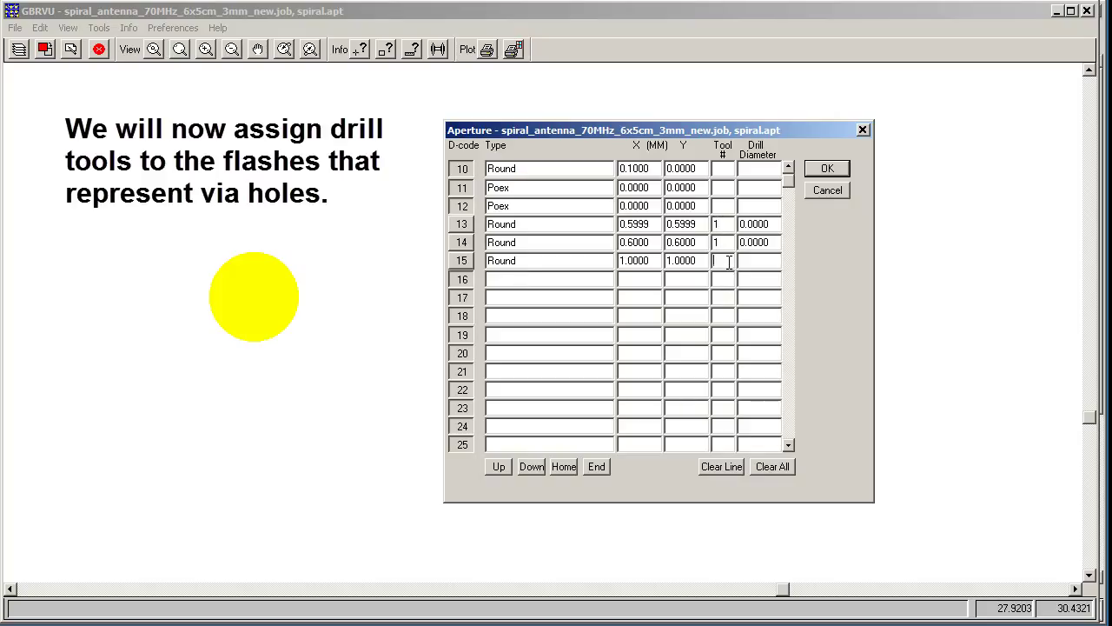
pyautogui.write('2')
# Set drill diameters 0.6 mm for D13–D14 and 1.0 mm for D15, and save
pyautogui.click(752, 223)
pyautogui.write('6')
pyautogui.click(817, 166)
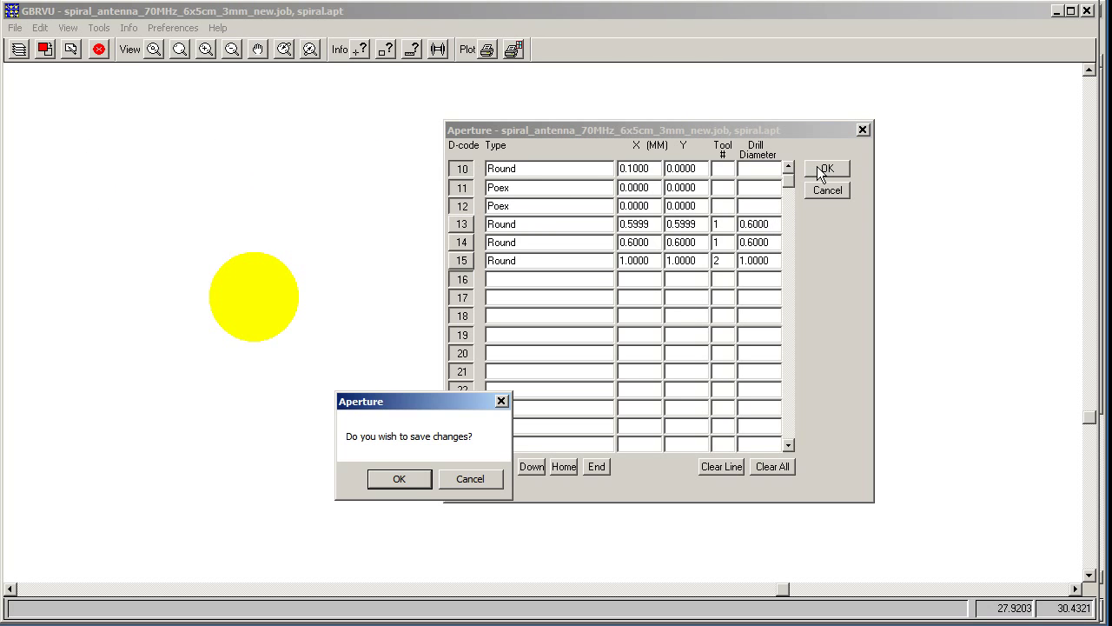
pyautogui.click(407, 477)
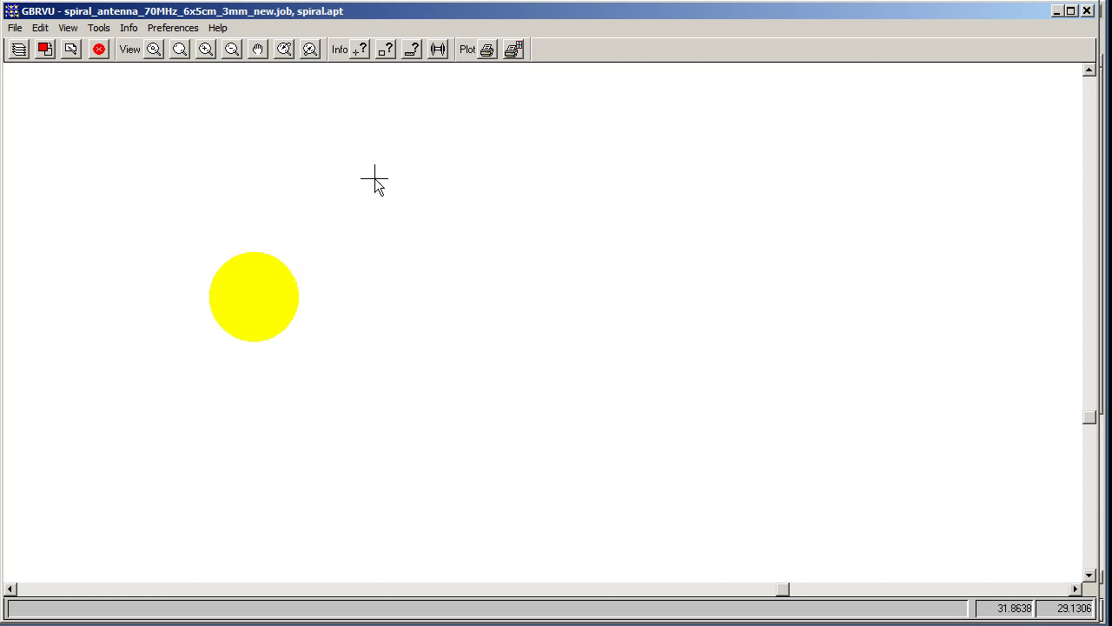
# Generate VIA-1.DRL with Tools > Drill > Excellon (Leading Zero Suppress), yielding 2 tools
pyautogui.click(100, 28)
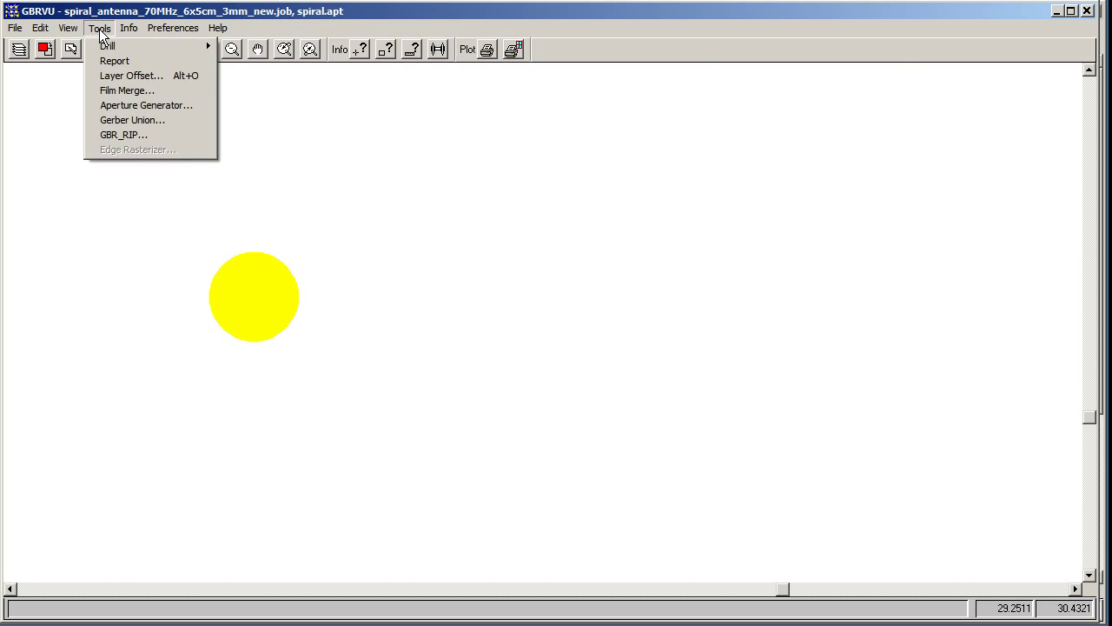
pyautogui.moveTo(109, 46)
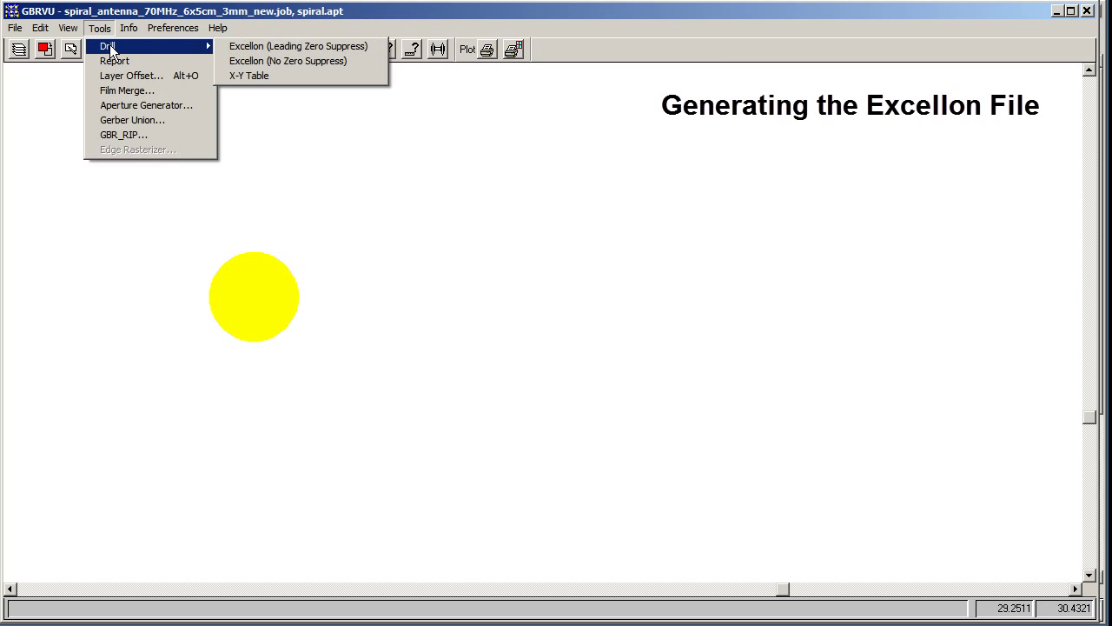
pyautogui.click(280, 46)
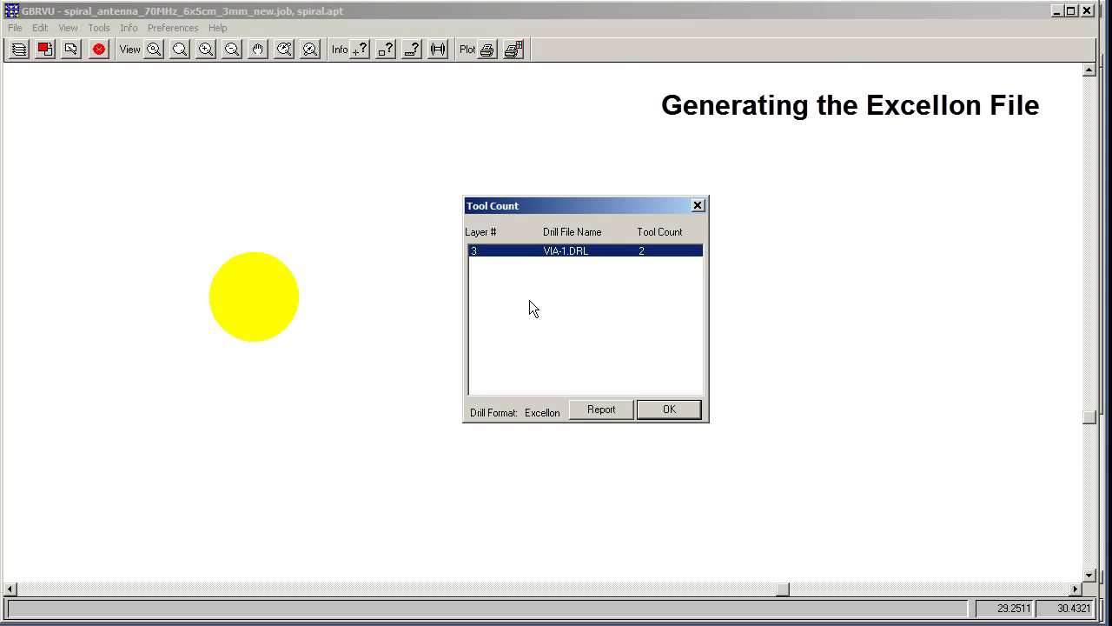
# Check the drill report: T01 .6000 for D13,D14 and T02 1.000 for D15, then close it
pyautogui.click(621, 411)
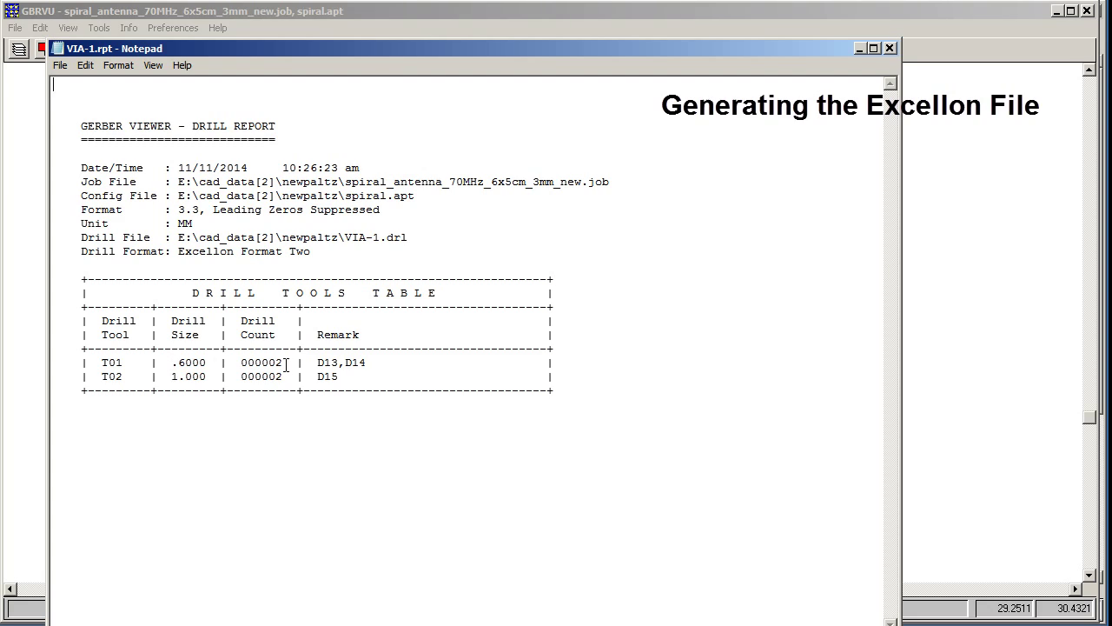
pyautogui.moveTo(283, 363); pyautogui.dragTo(213, 365)
pyautogui.moveTo(101, 376); pyautogui.dragTo(219, 378)
pyautogui.moveTo(289, 381); pyautogui.dragTo(227, 379)
pyautogui.click(344, 379)
pyautogui.moveTo(344, 379); pyautogui.dragTo(317, 363)
pyautogui.click(339, 368)
pyautogui.hotkey('alt', 'F4')
pyautogui.click(660, 408)
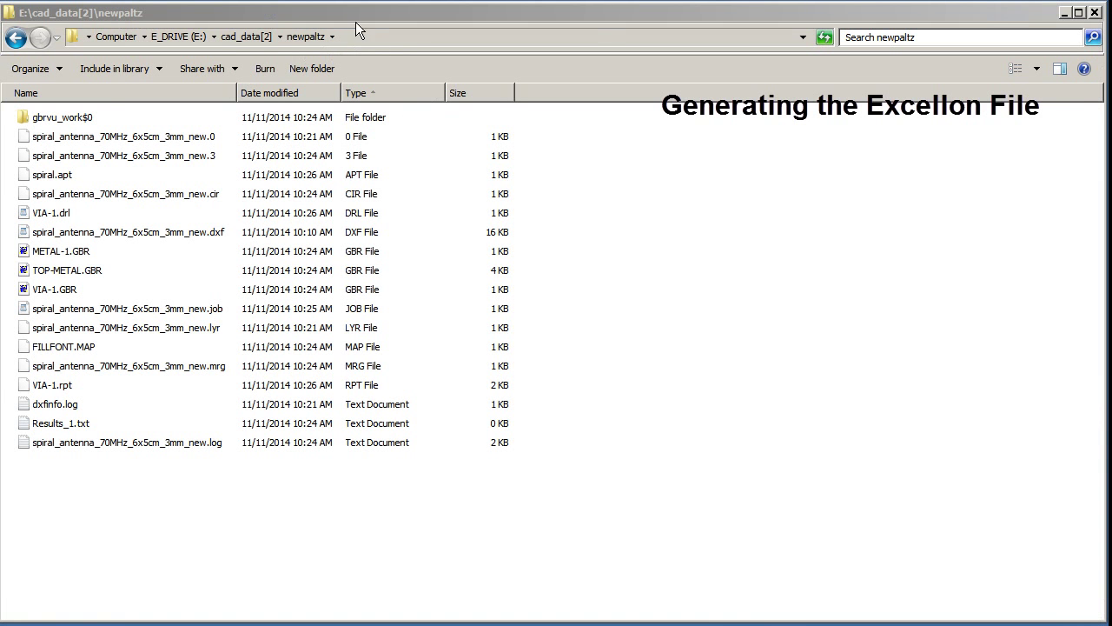
# Select VIA-1.drl in the Explorer newpaltz folder, beside the METAL-1, TOP-METAL and VIA-1 Gerbers
pyautogui.click(357, 26)
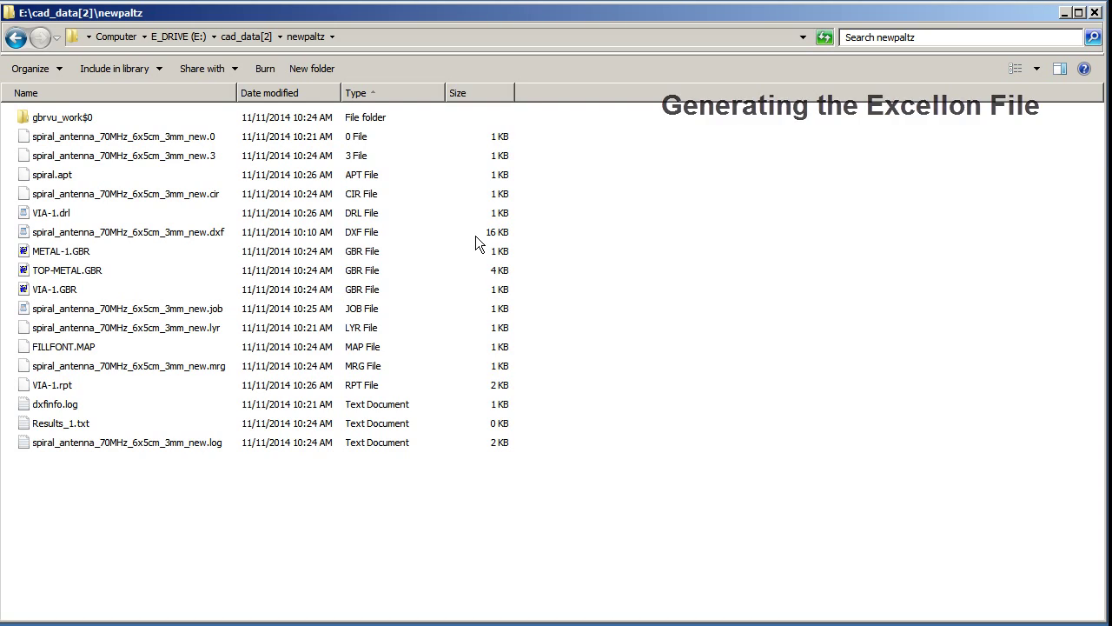
pyautogui.click(47, 212)
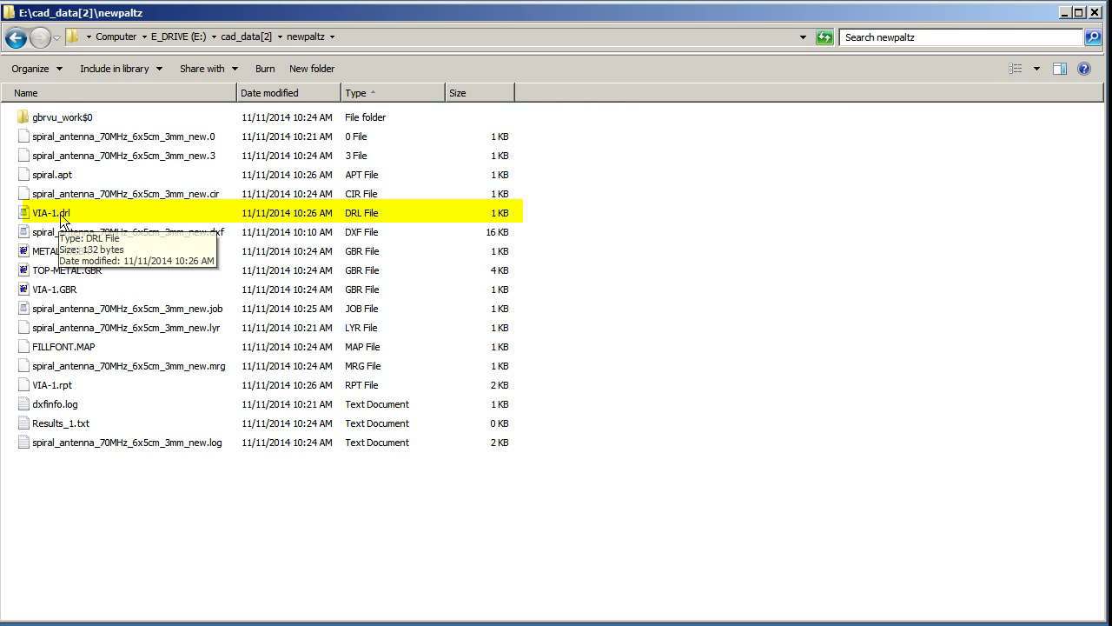